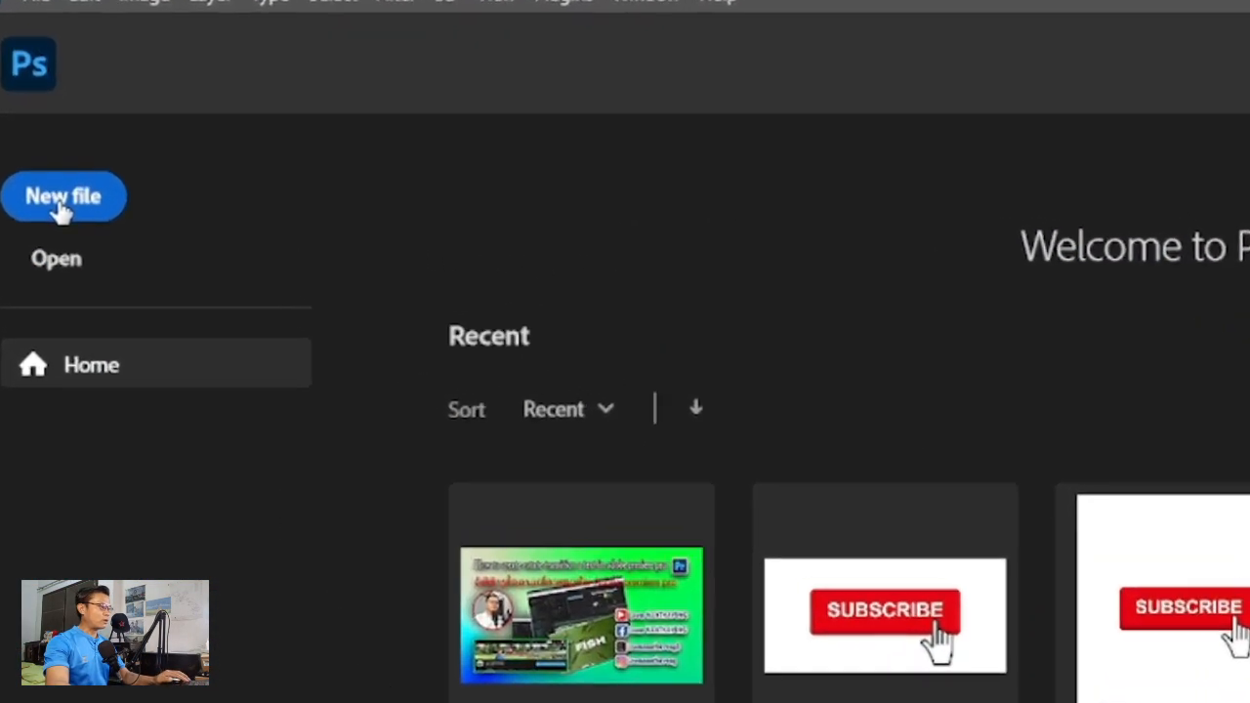
- Name the new document 'Text in two color' and create it at 1280×720 px, 72 ppi, blue background
click(54, 172)
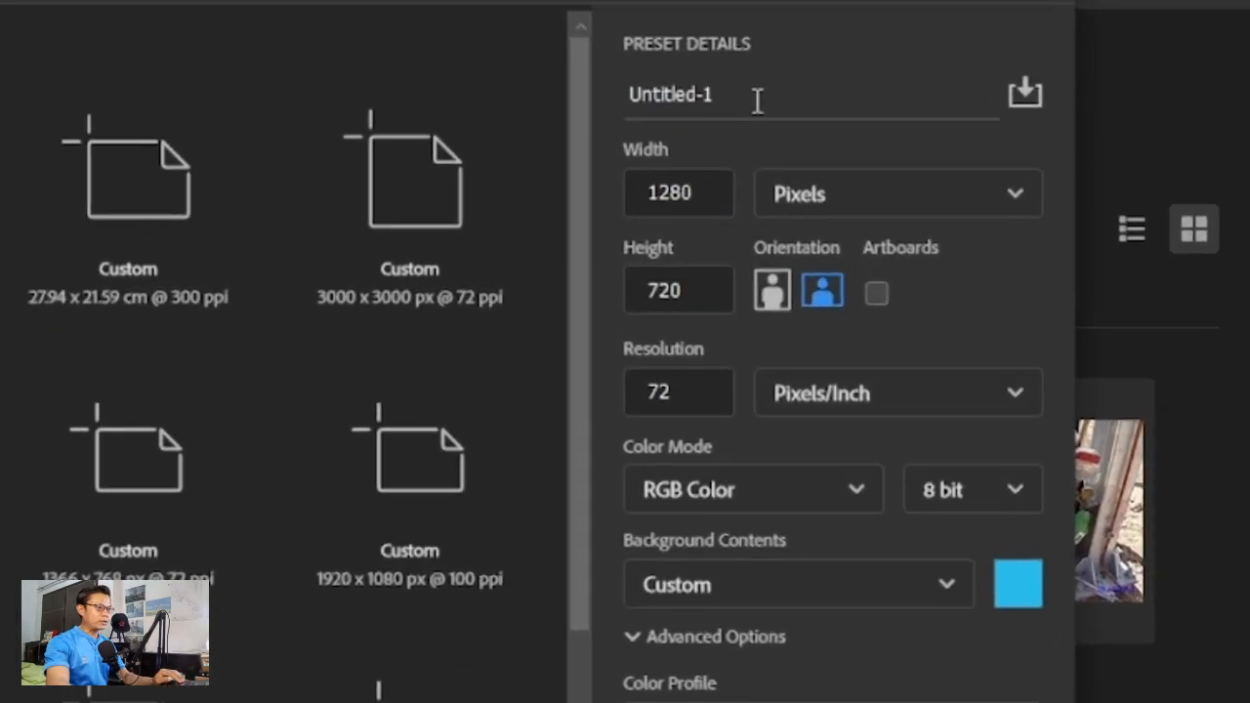
click(757, 99)
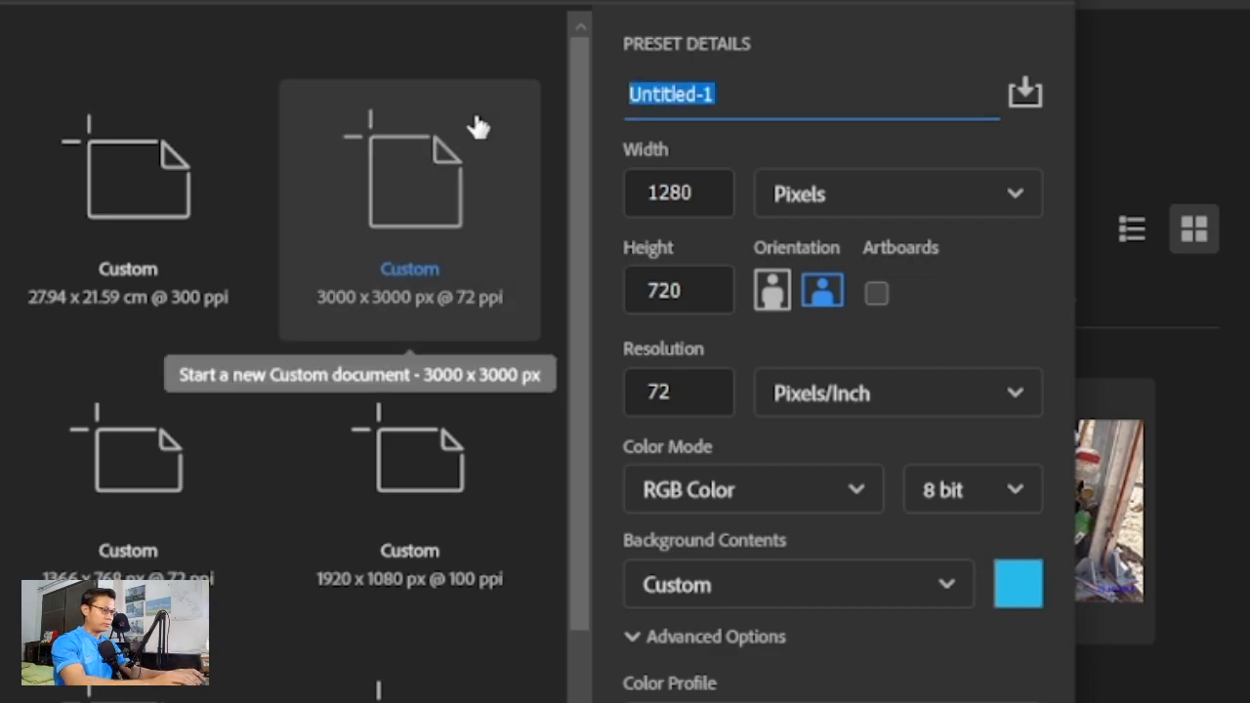
text(T)
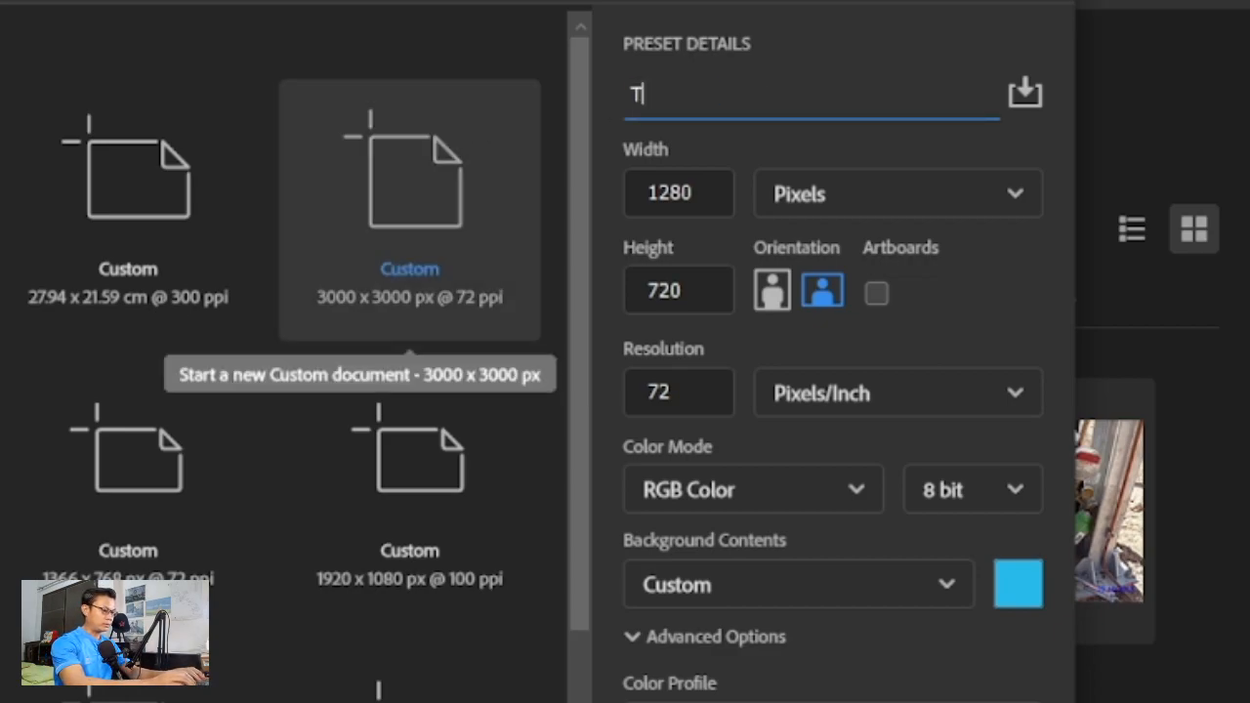
text(ext in t)
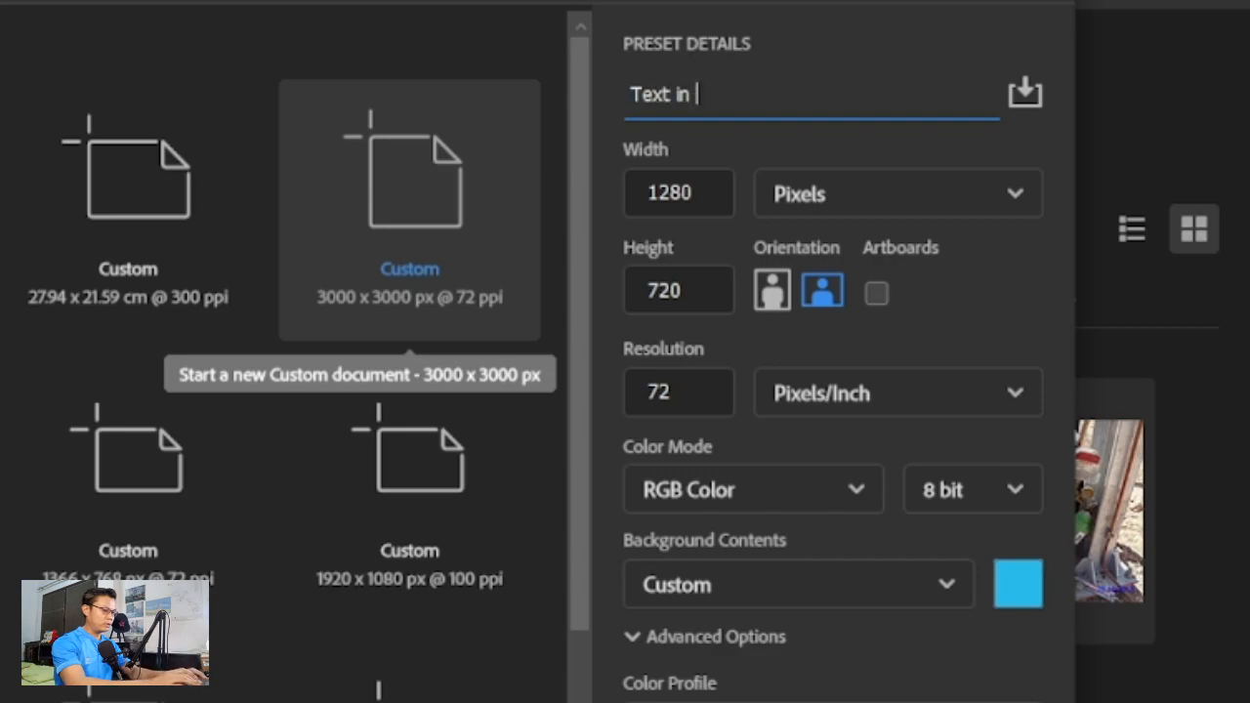
text(wo color)
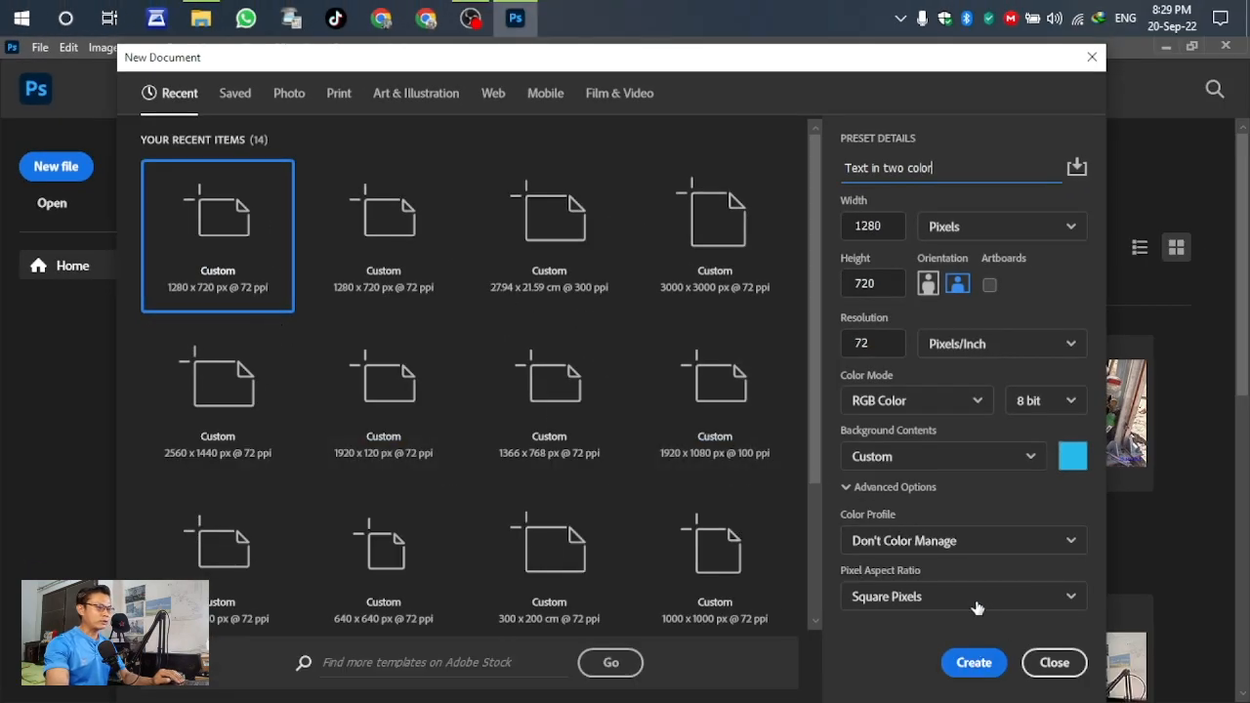
click(980, 669)
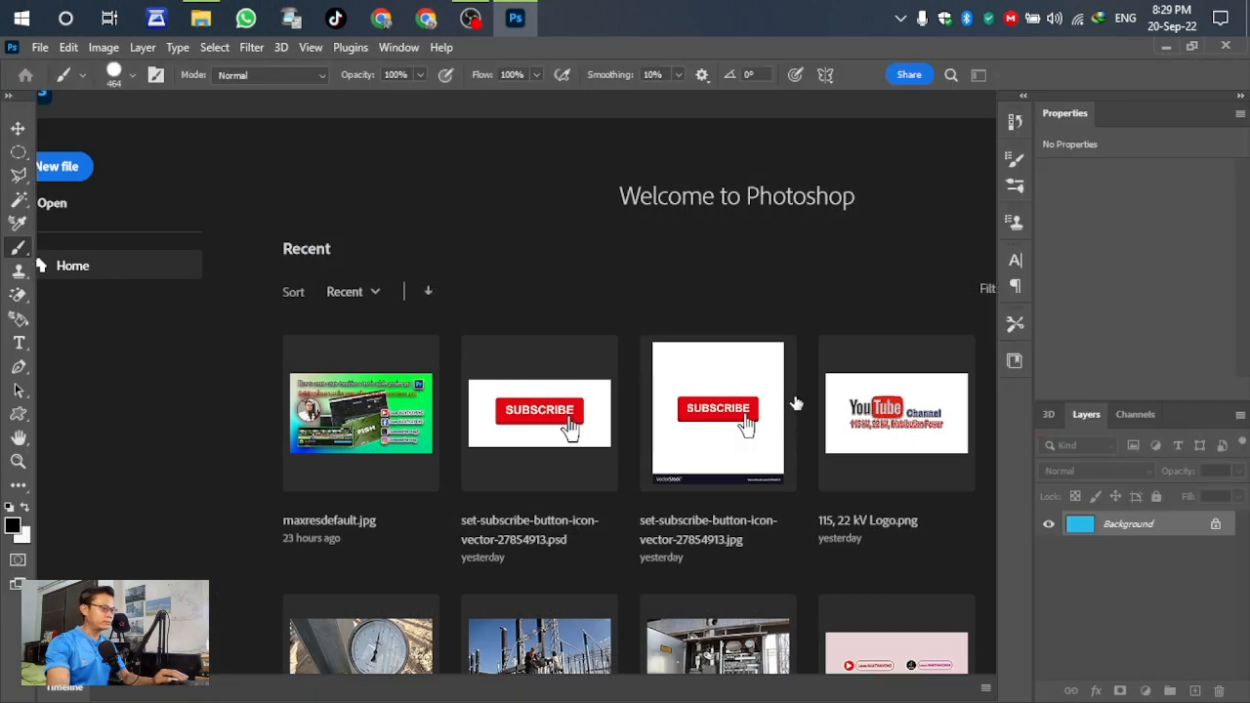
- Type the person's full name as a black horizontal text layer, fix a typo, and commit it
key(v)
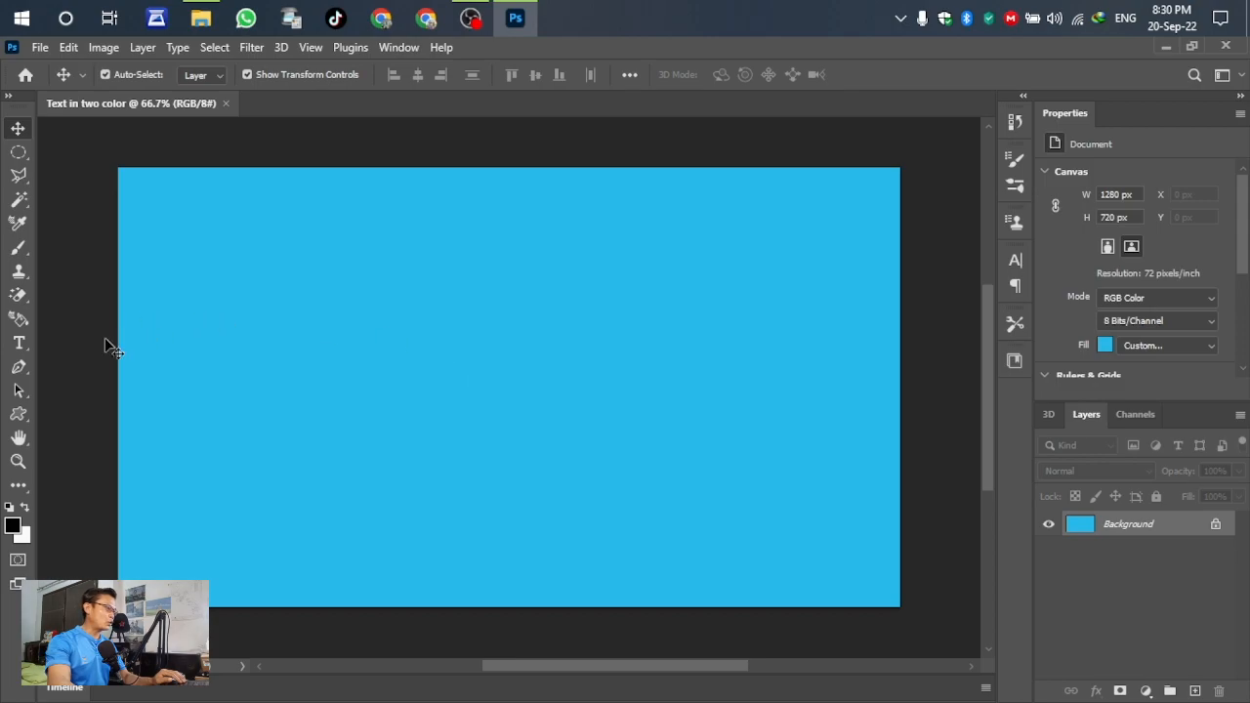
click(20, 343)
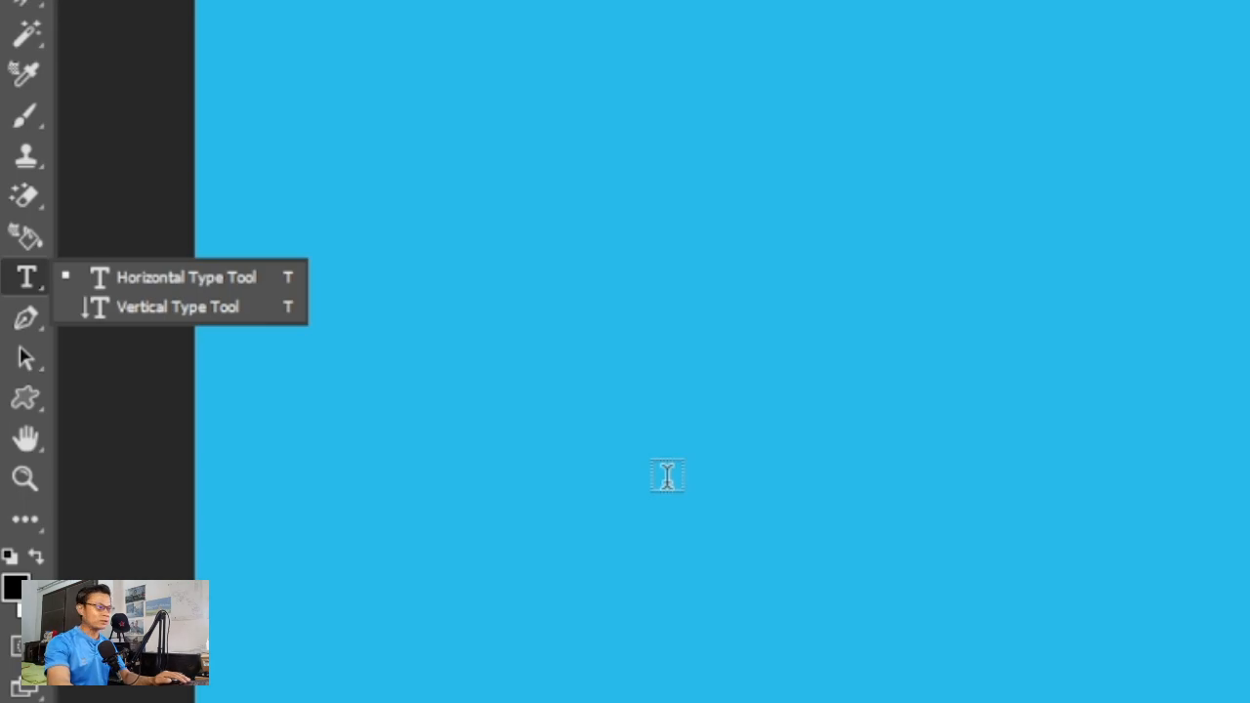
click(138, 278)
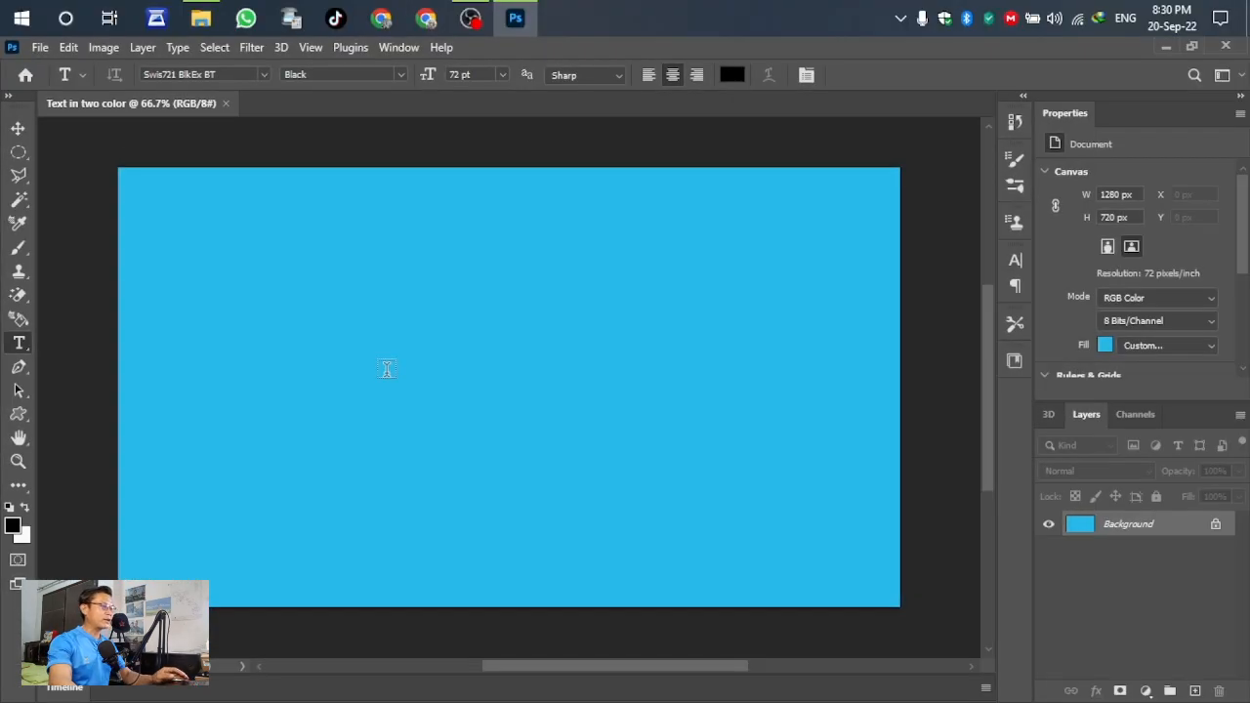
click(387, 370)
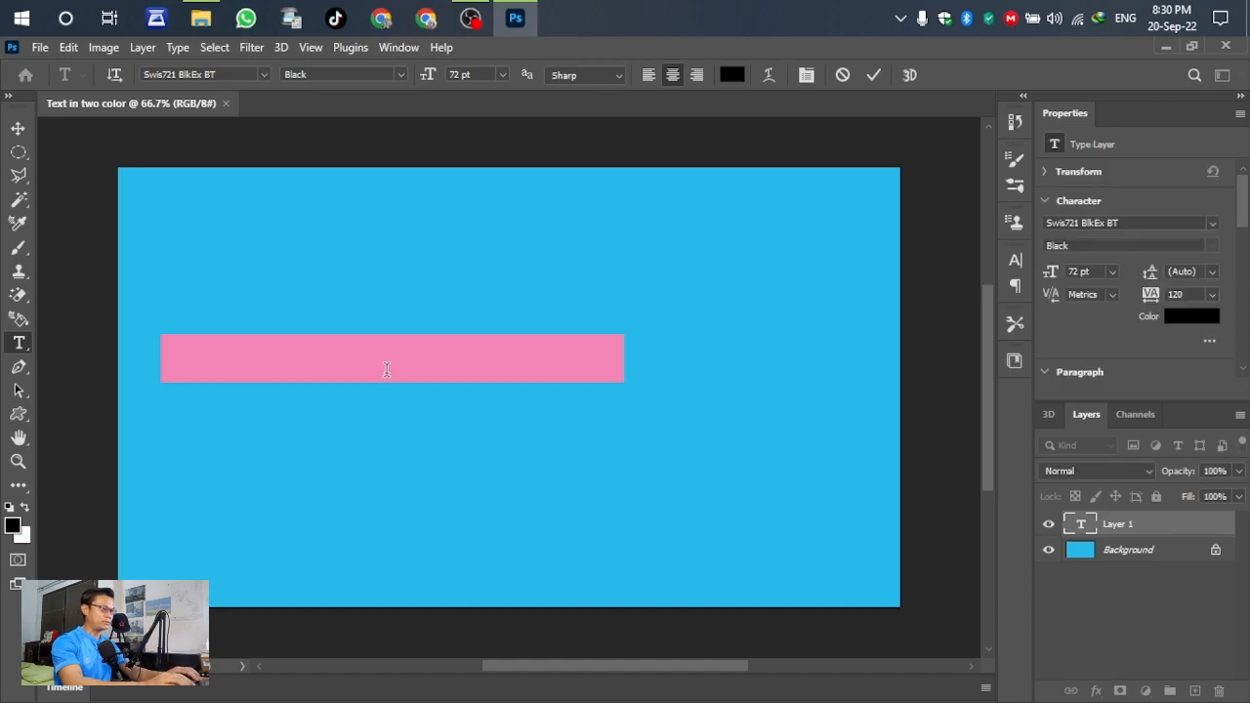
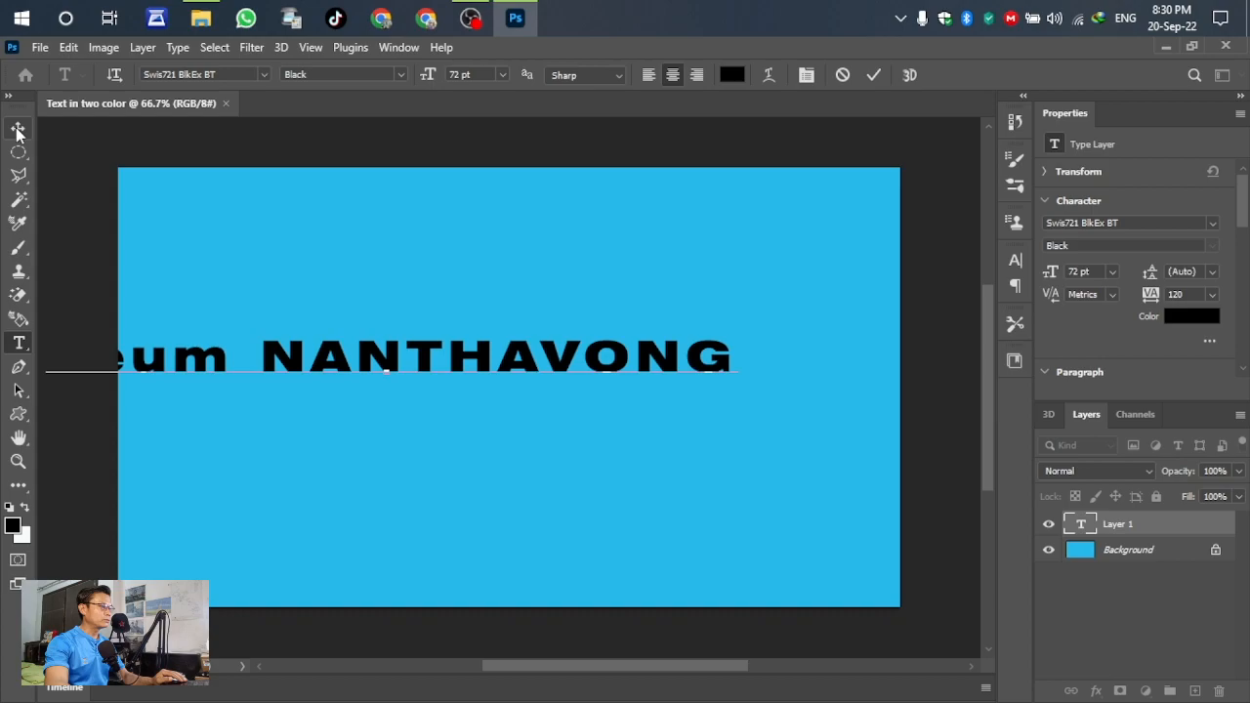
click(879, 74)
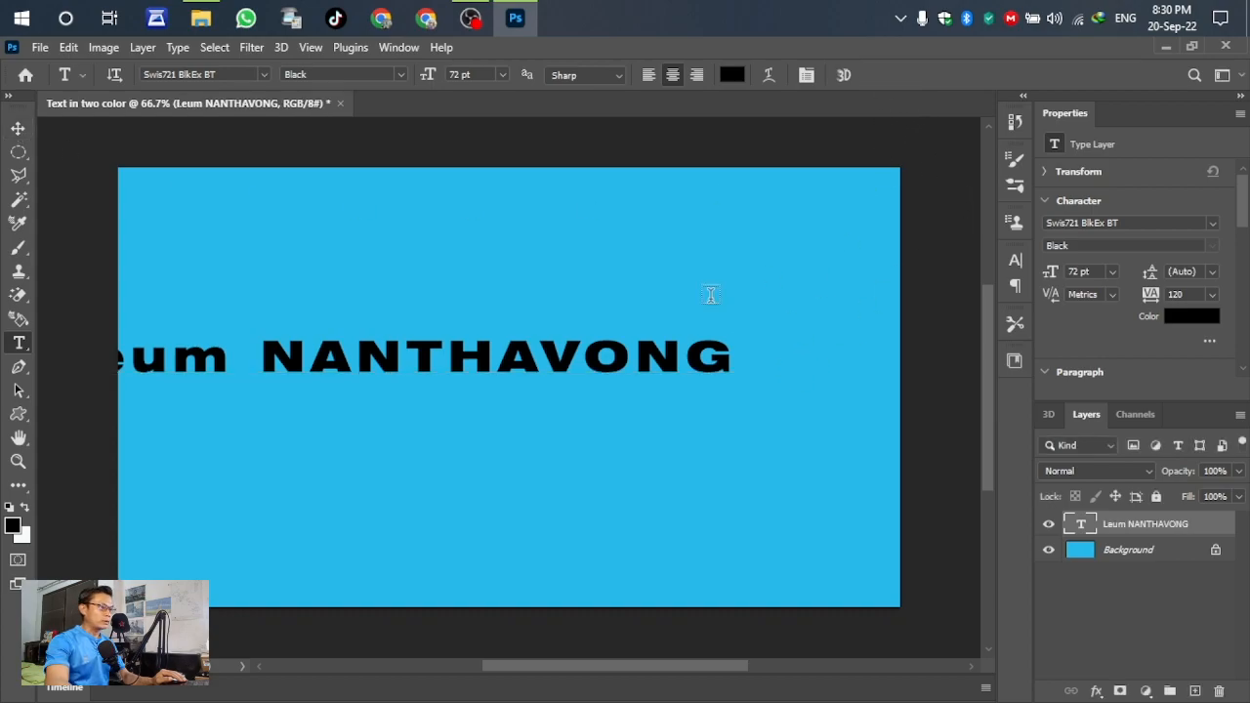
- Free-transform the name to 81.72% width and 210.48% height and centre it on the canvas
click(18, 129)
drag(336, 360, 460, 394)
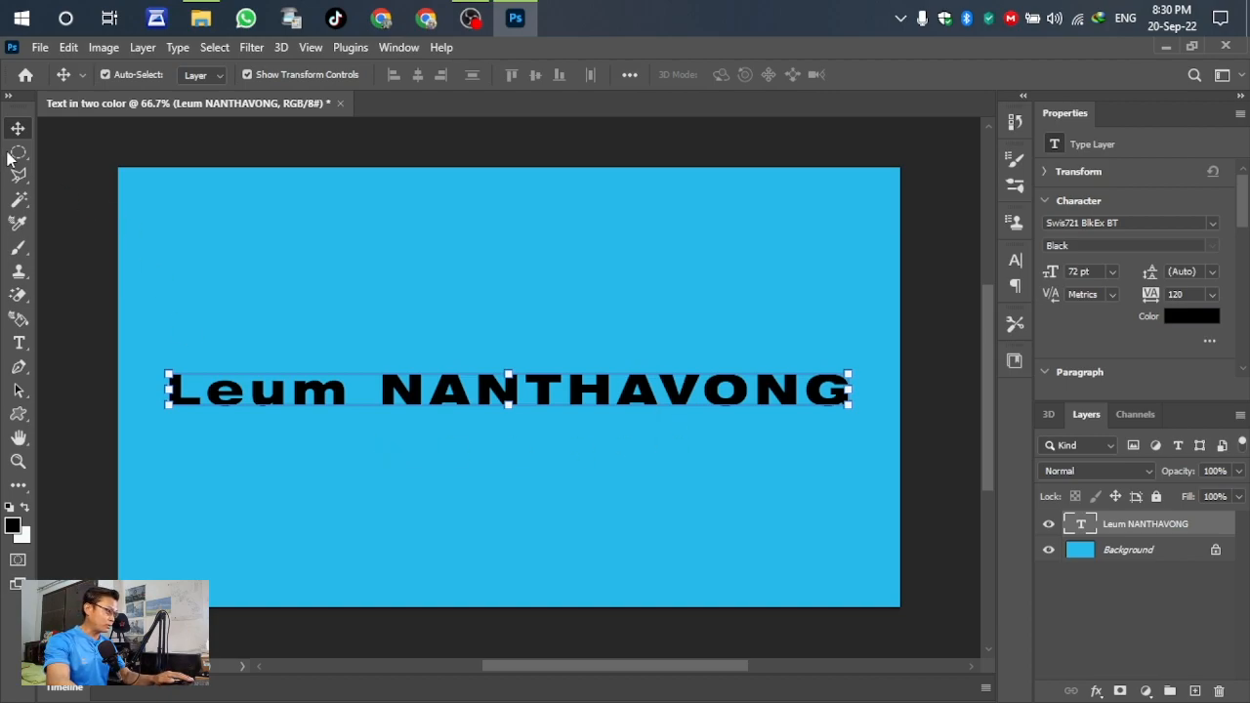
drag(848, 372, 727, 317)
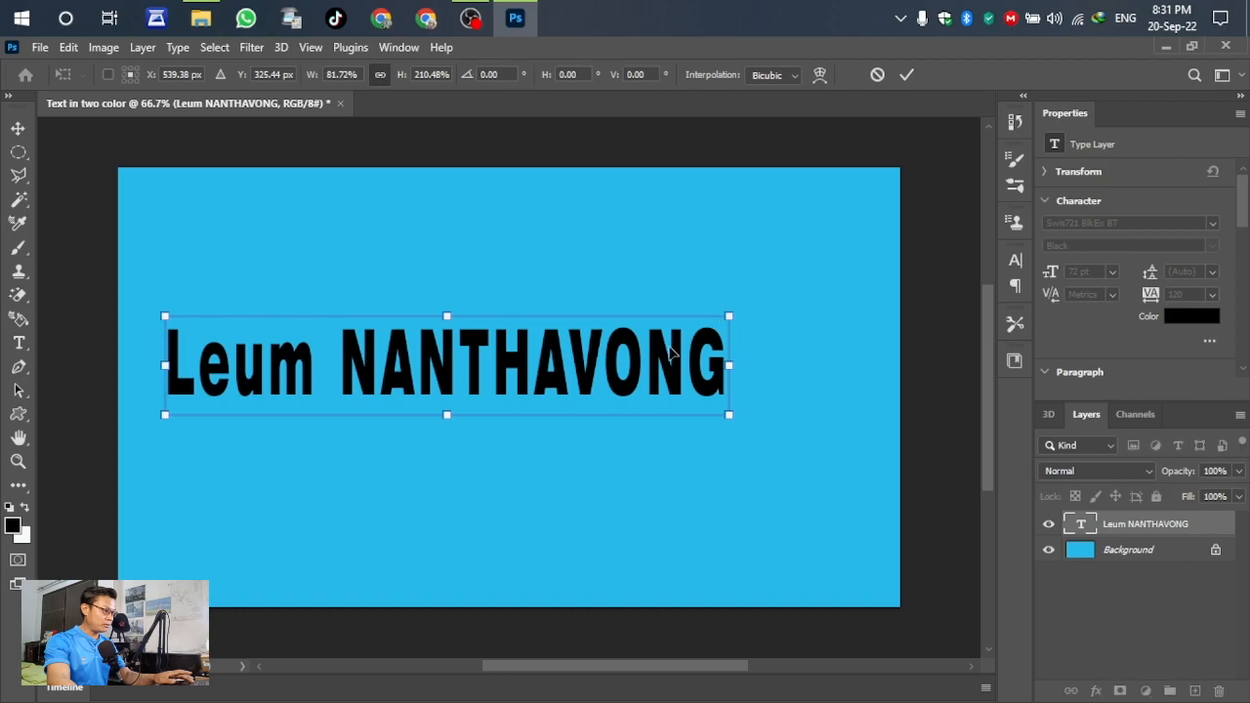
drag(503, 369, 565, 390)
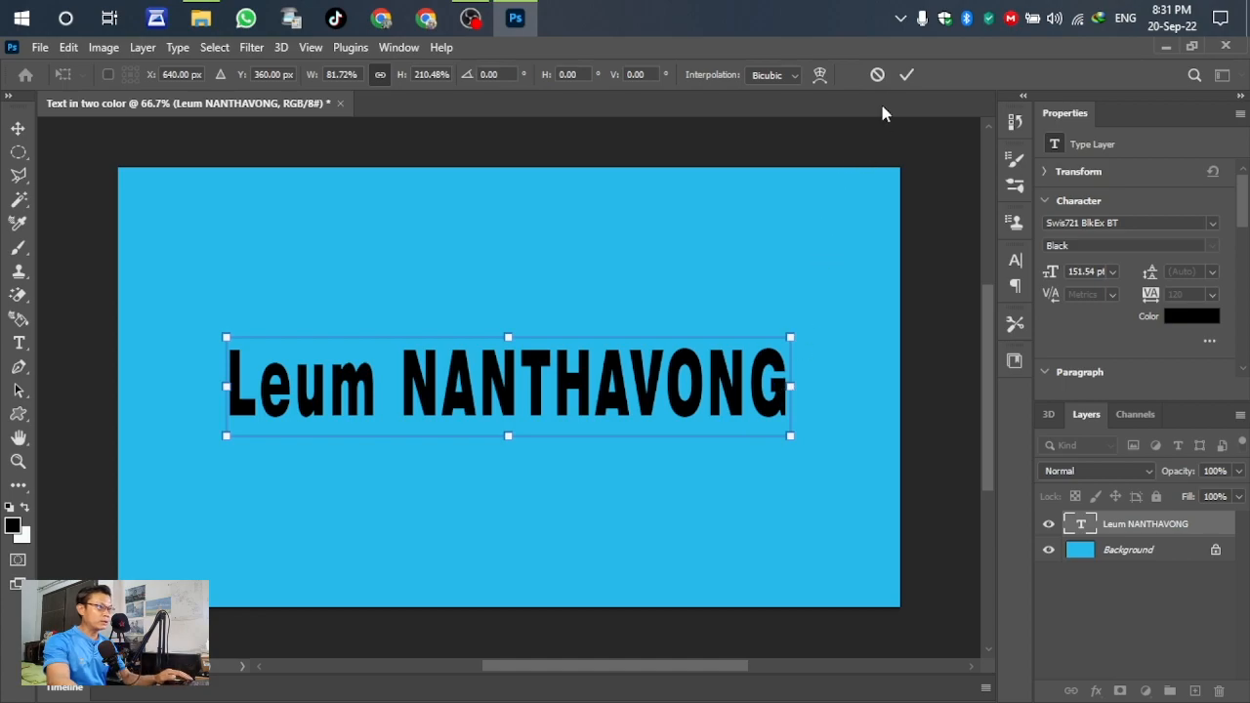
click(906, 75)
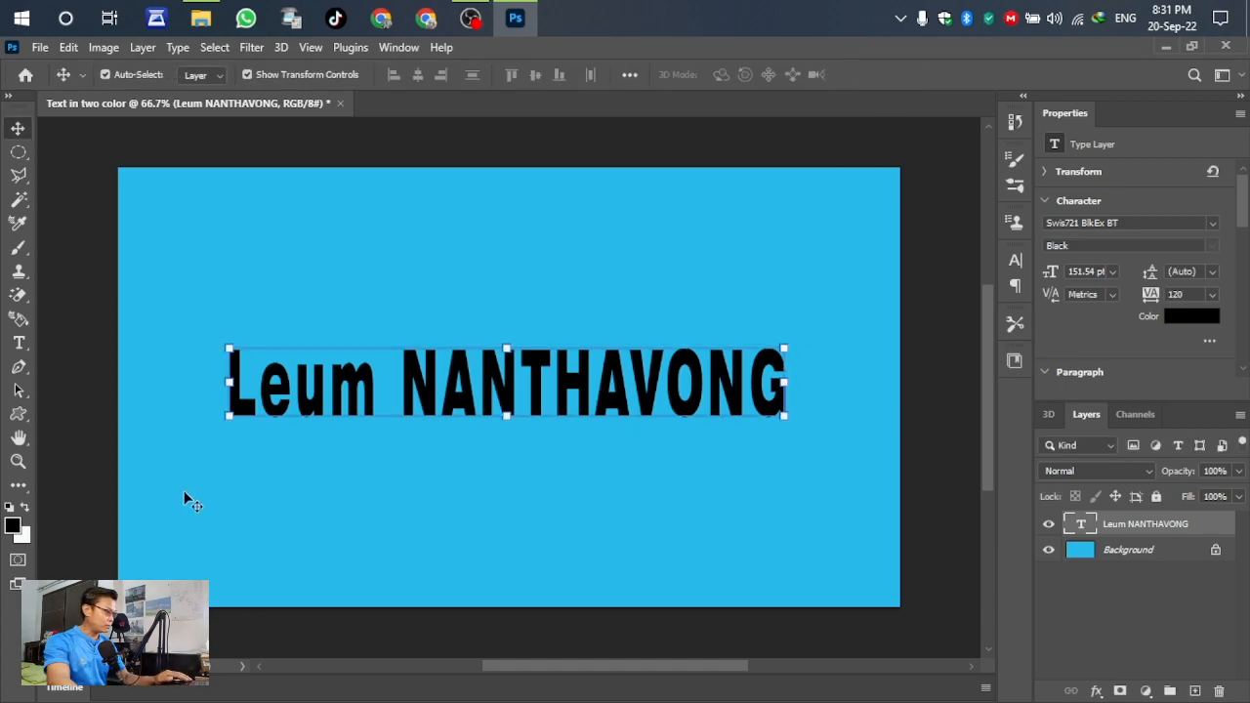
- Recolour the name text to orange f47606 from the Properties colour swatch
click(1190, 316)
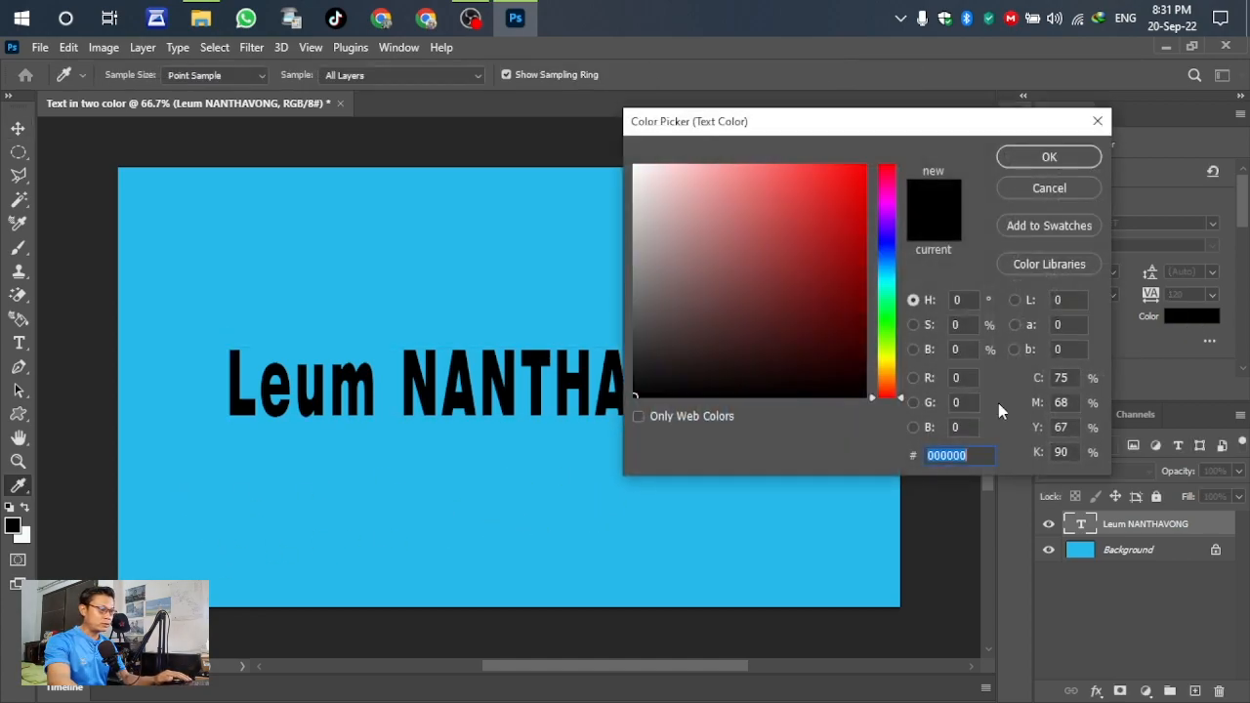
click(887, 381)
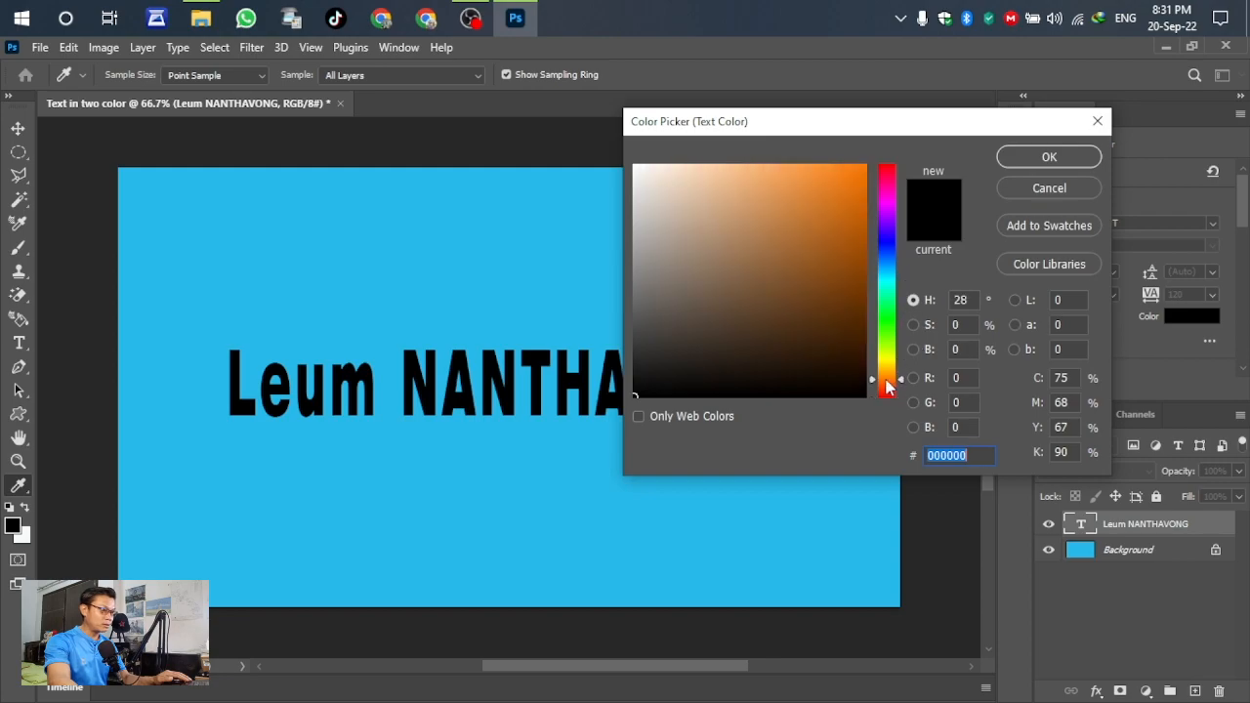
click(851, 170)
drag(864, 176, 860, 191)
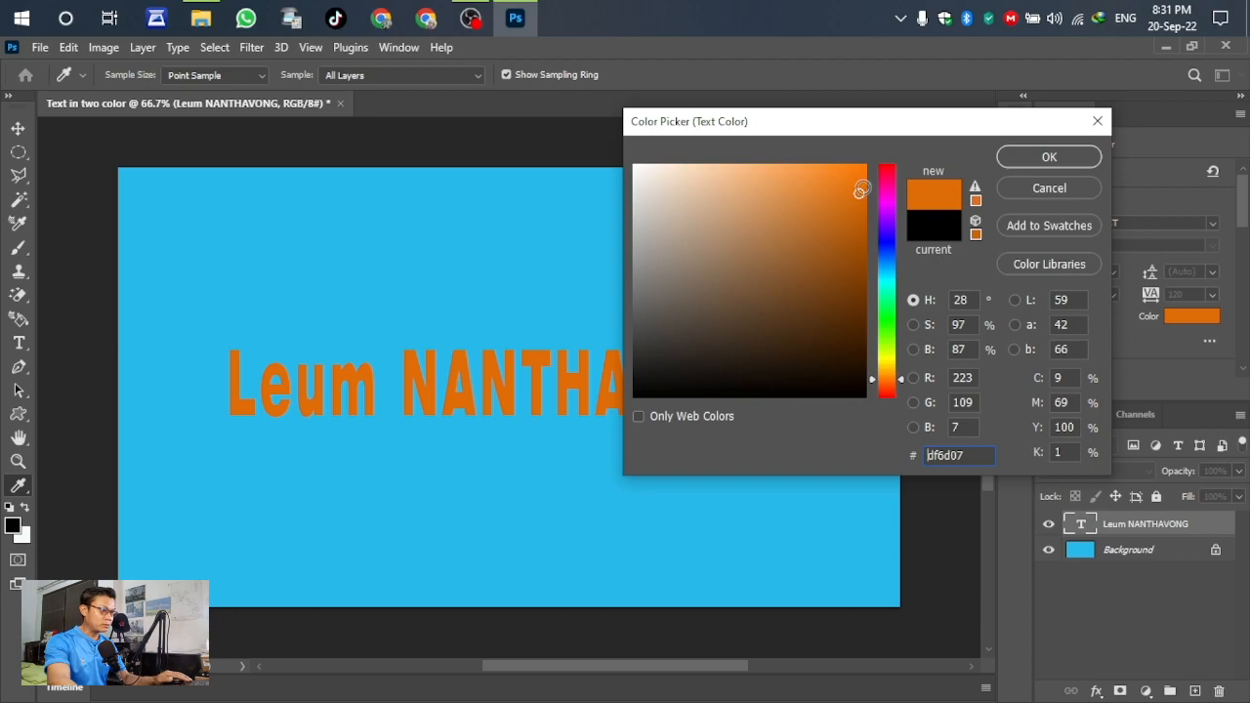
click(860, 174)
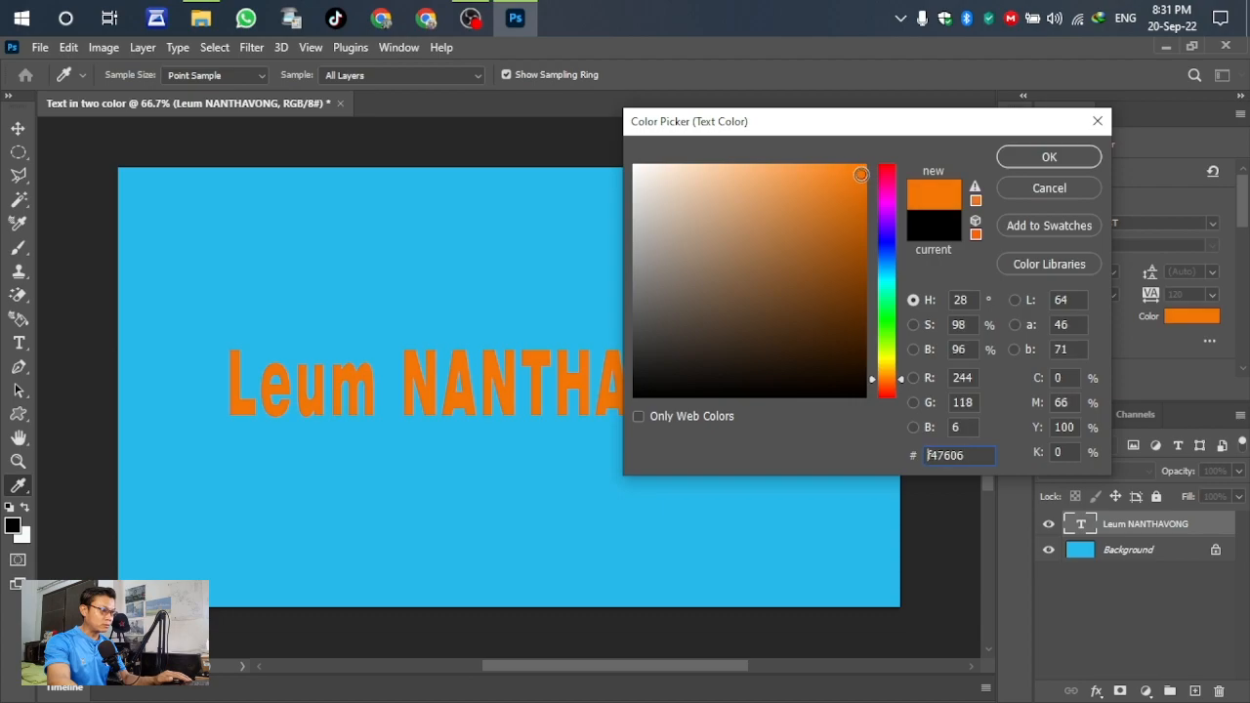
click(1038, 159)
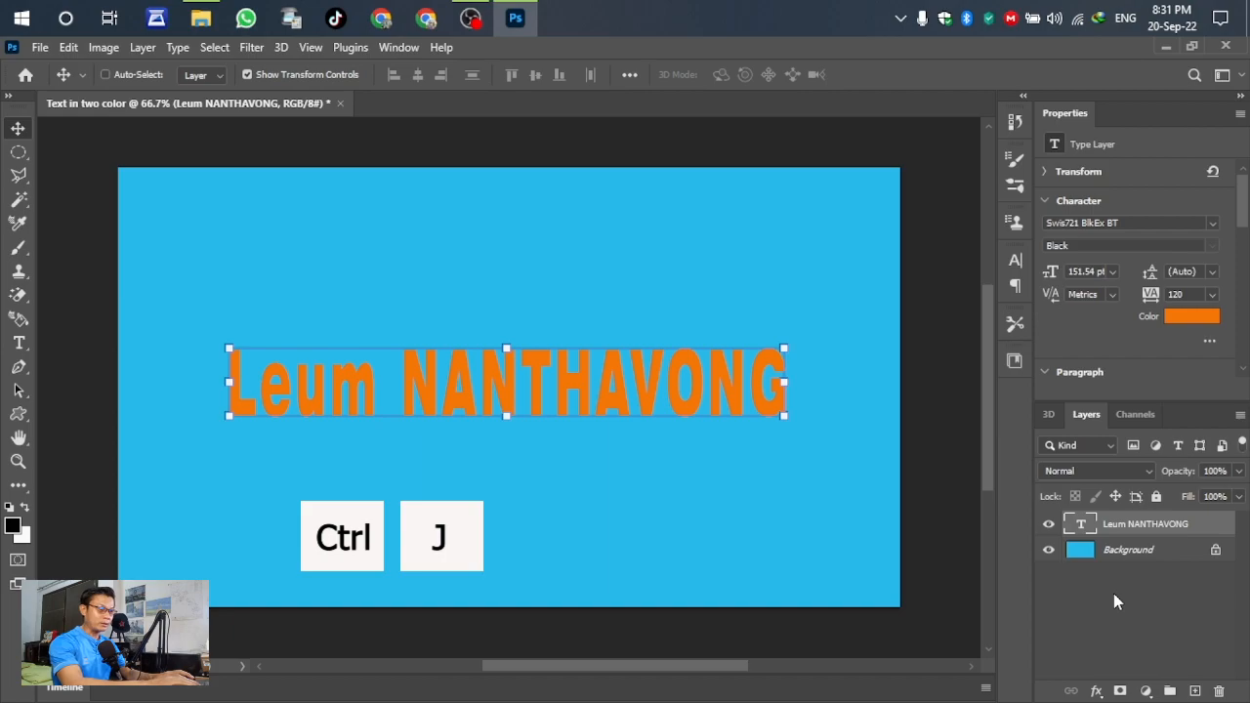
- Duplicate the name text layer with Ctrl+J and recolour the copy magenta
key(ctrl+j)
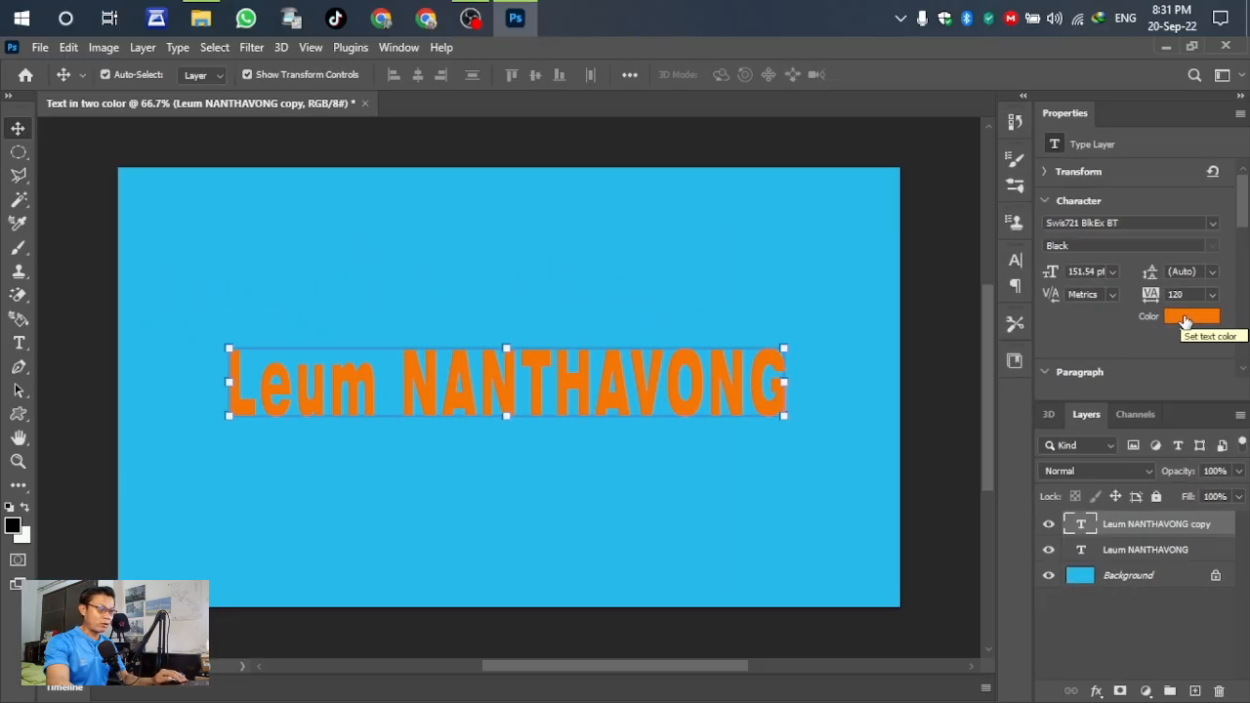
click(1183, 145)
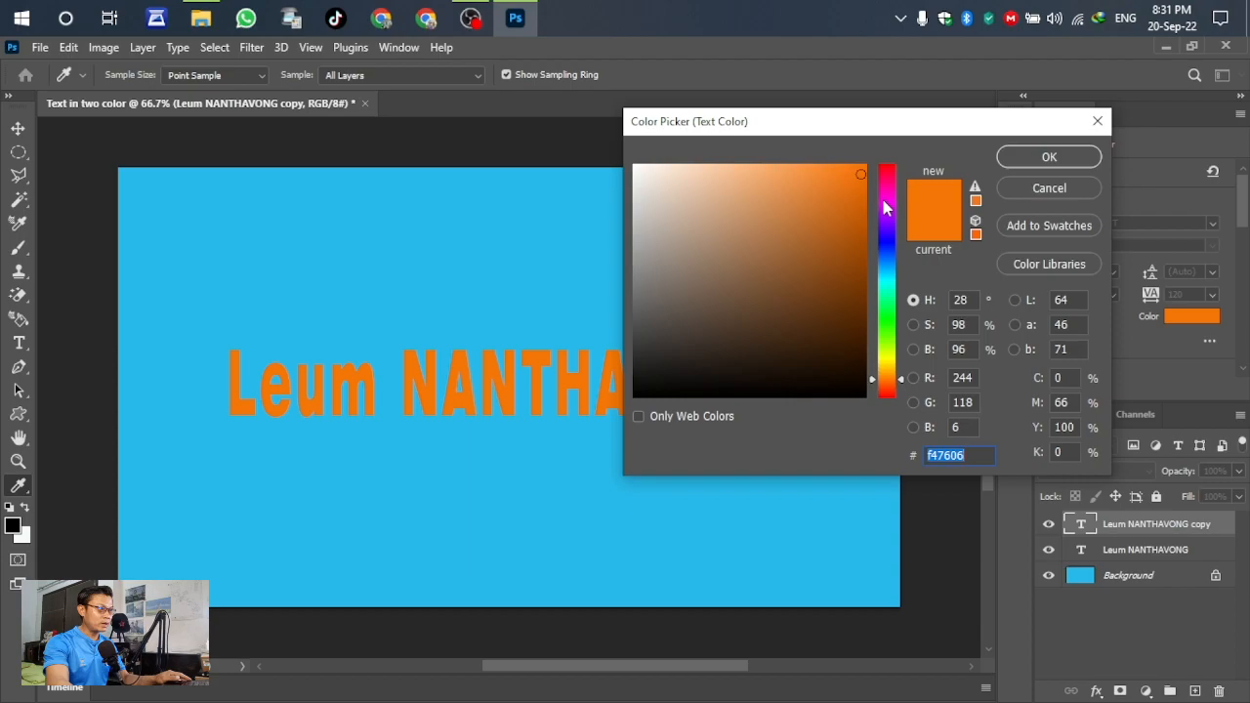
click(885, 200)
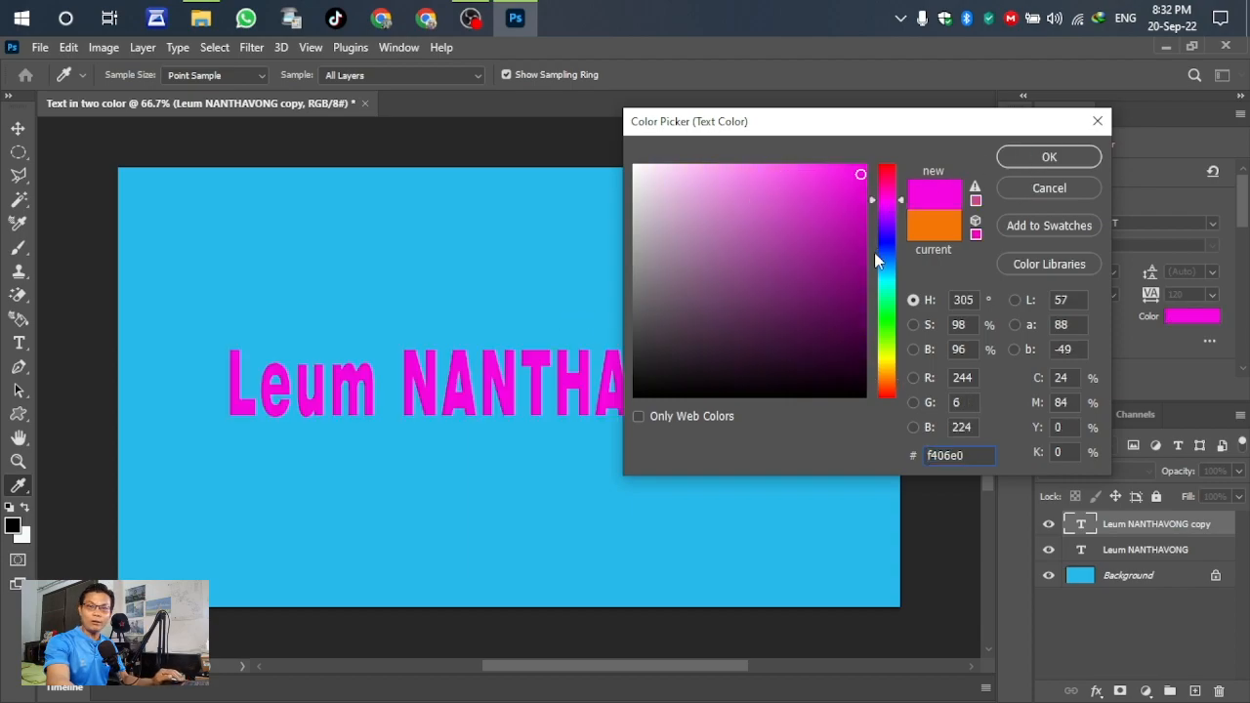
click(1037, 157)
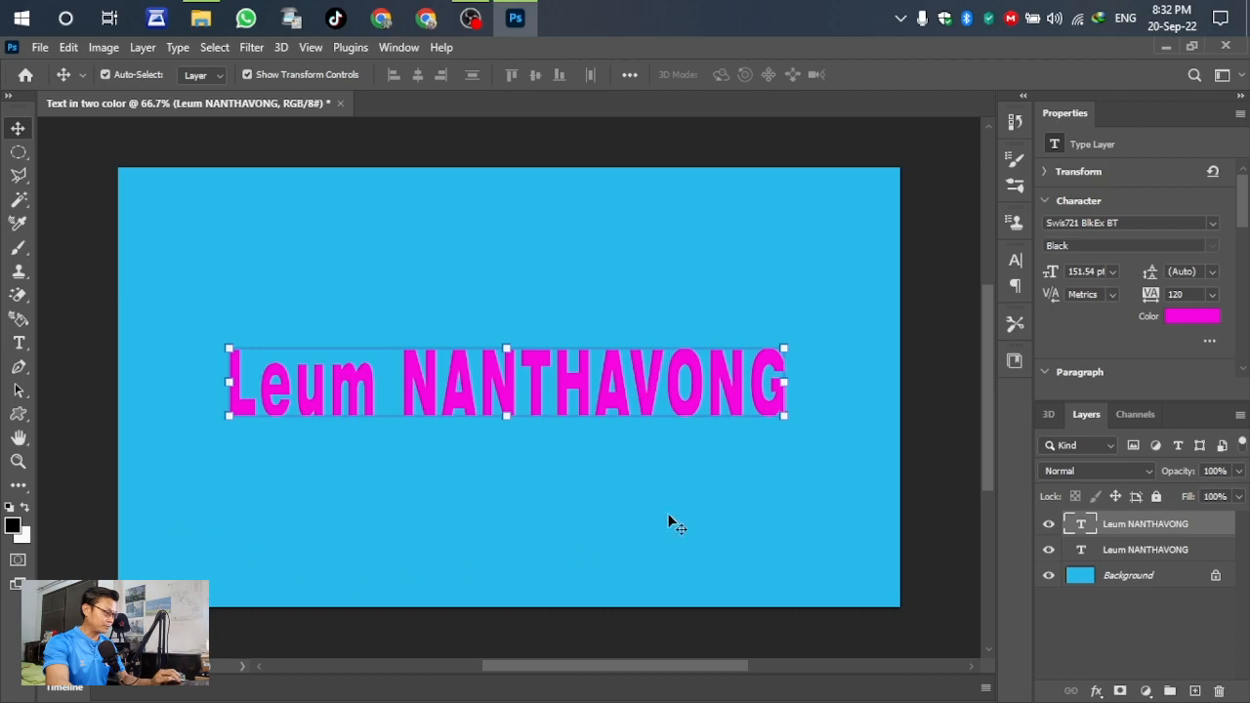
- Toggle the magenta copy's visibility to compare it with the orange one, leaving it visible
click(1048, 524)
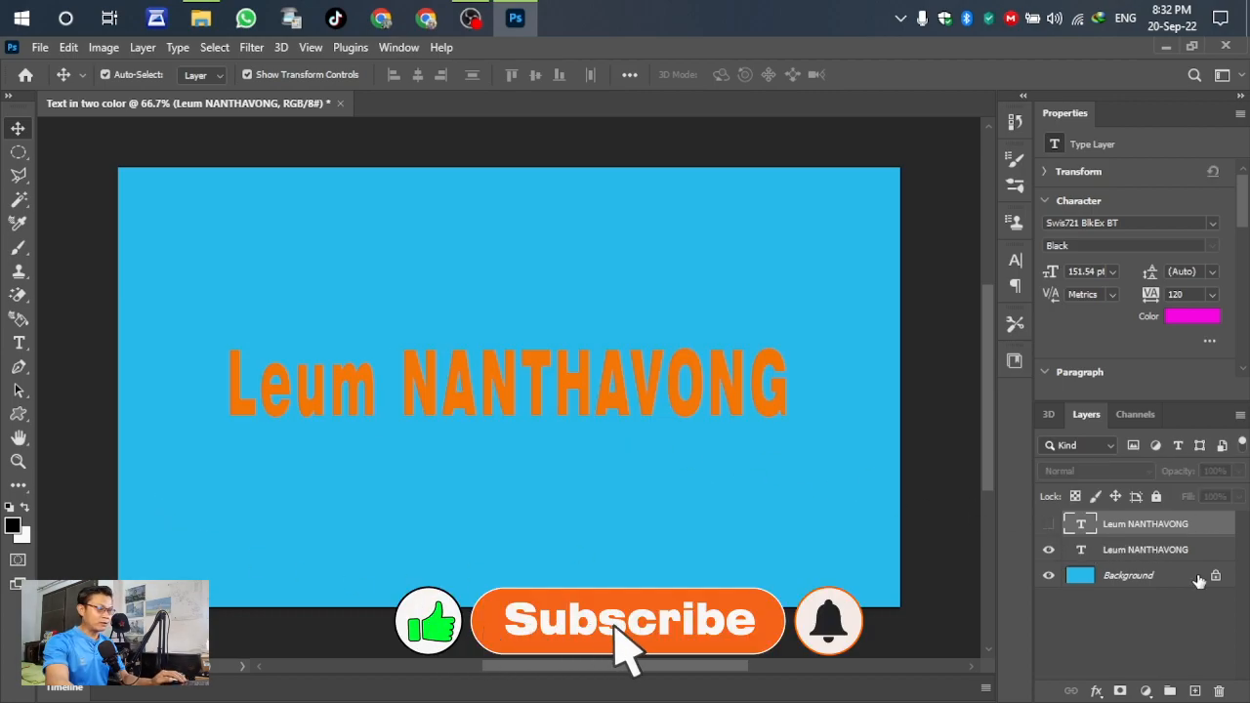
click(1048, 524)
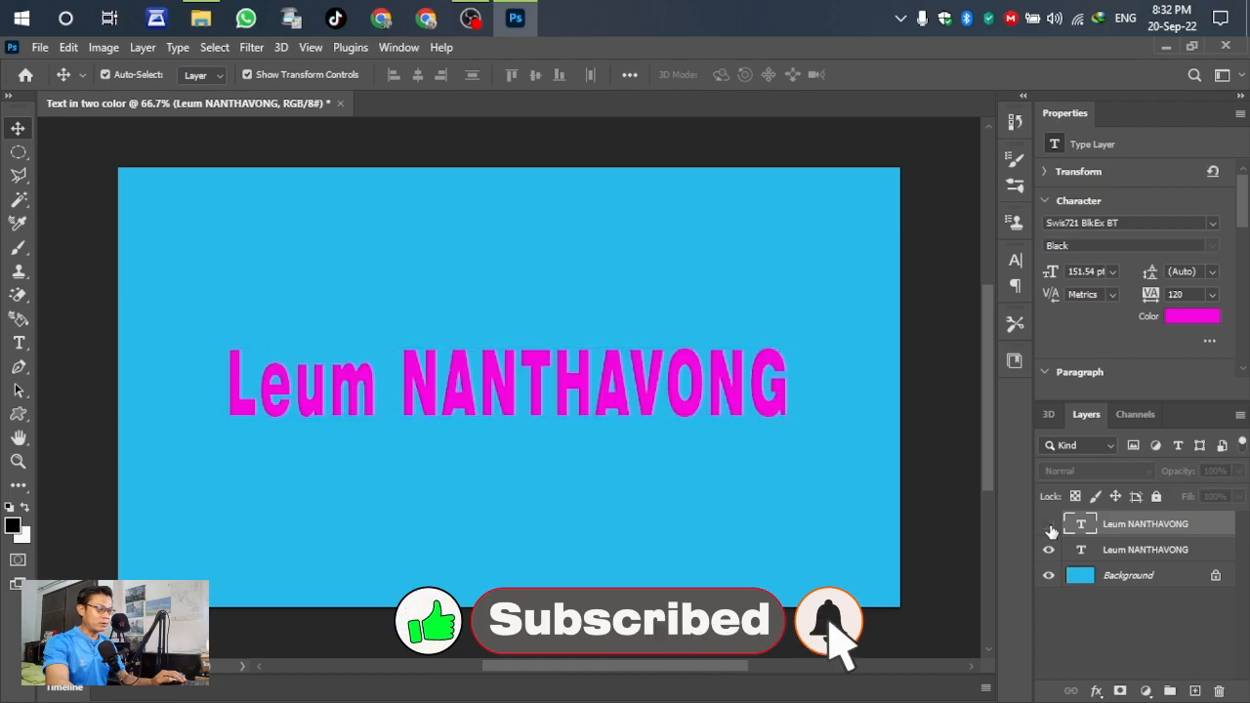
click(1049, 524)
click(1048, 524)
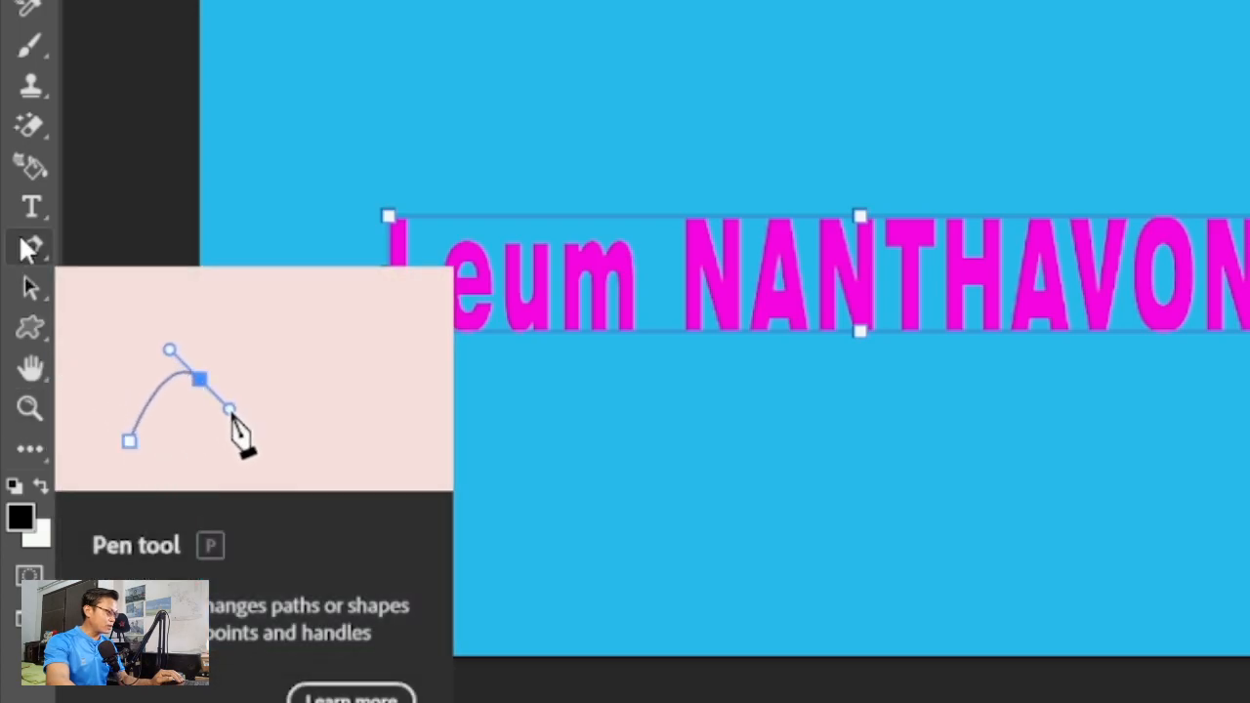
- With the Pen Tool, draw a wavy path edge through the middle of the name
right_click(27, 248)
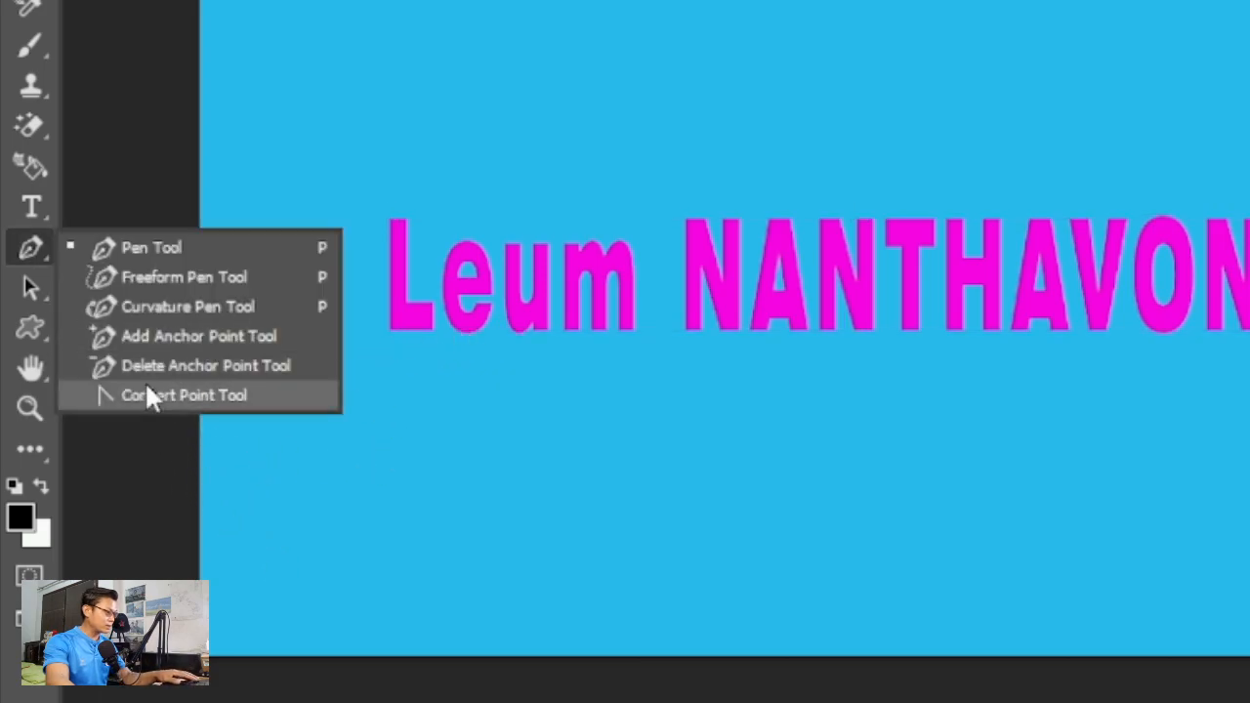
click(152, 247)
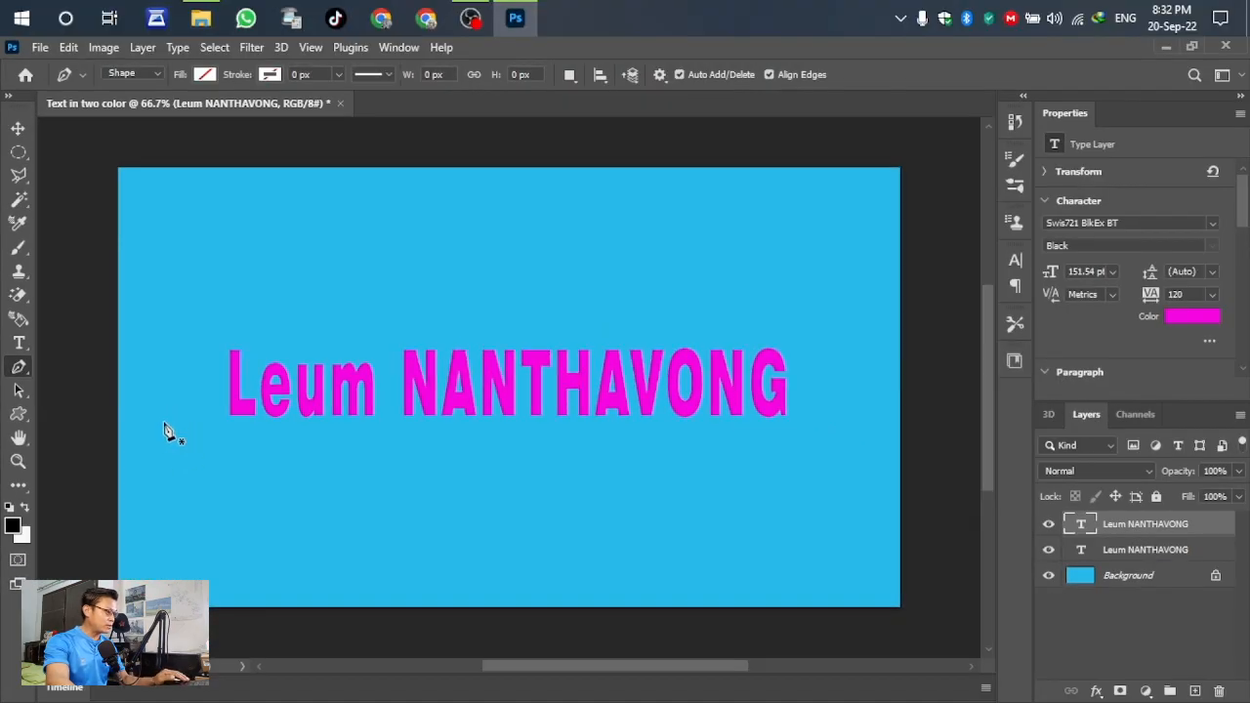
click(164, 422)
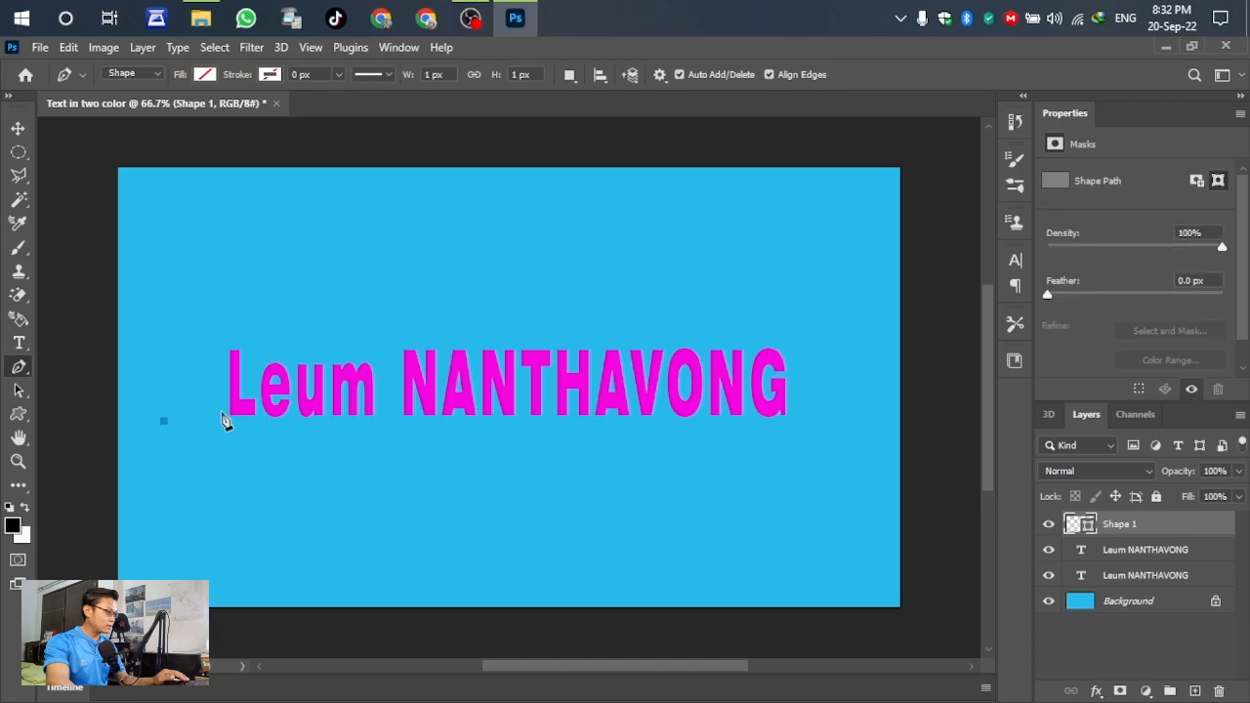
drag(506, 391, 654, 406)
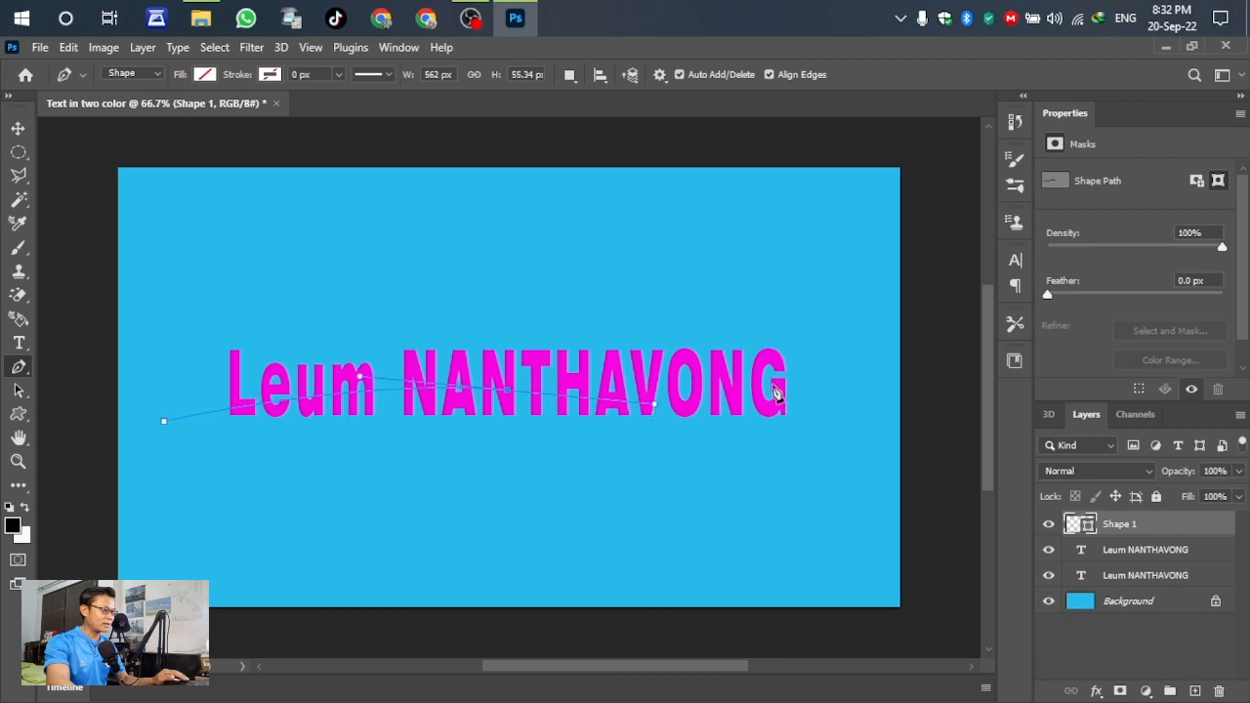
drag(771, 377, 843, 388)
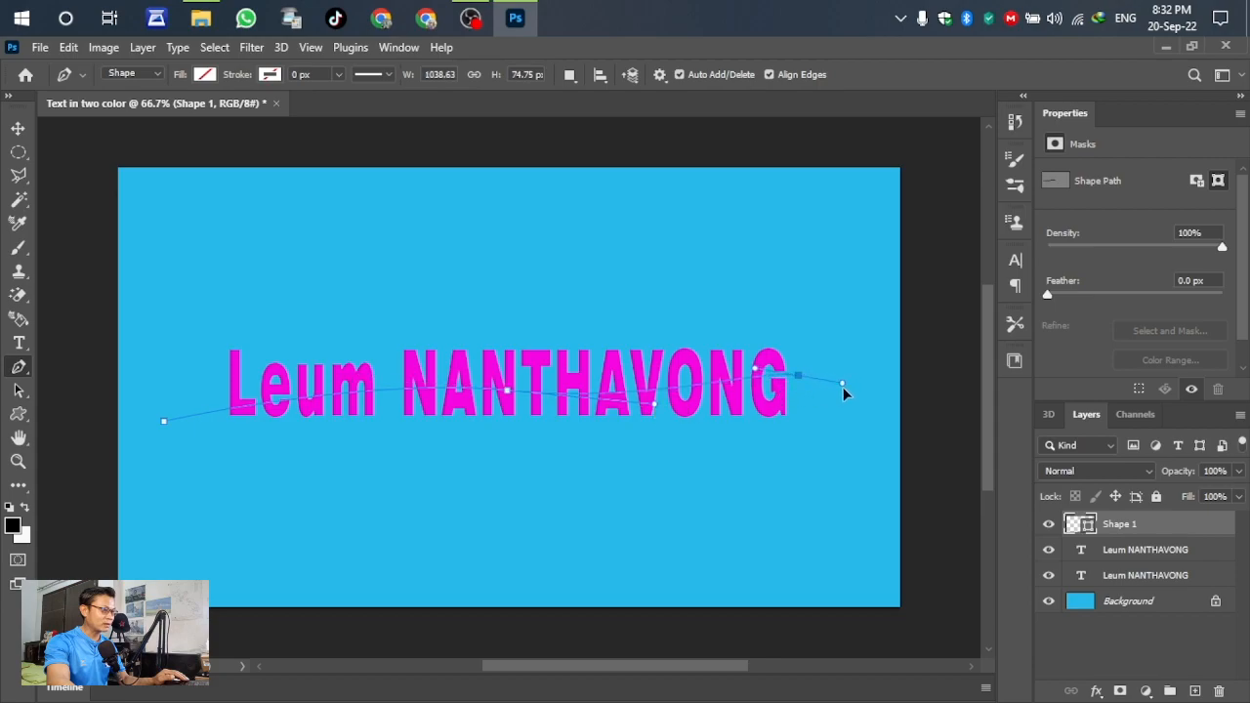
click(851, 415)
- Add corner points along the bottom and close the shape at its start point
click(820, 488)
click(622, 504)
click(401, 505)
click(231, 488)
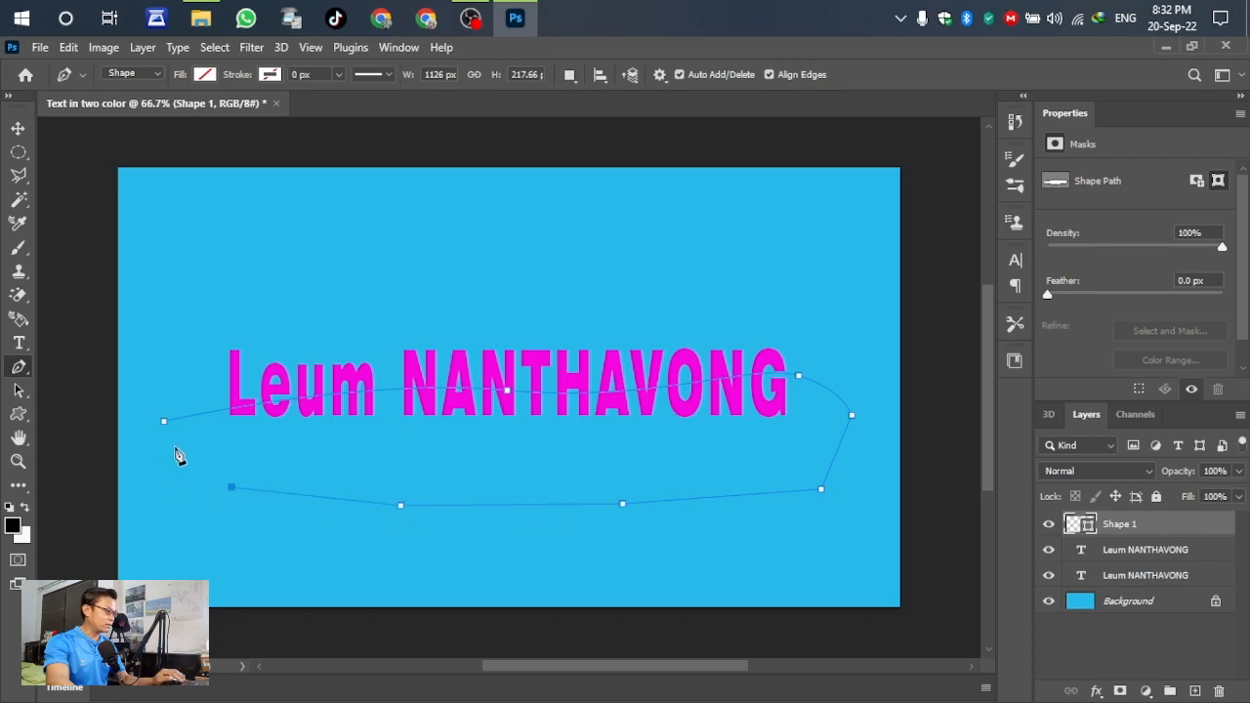
click(173, 450)
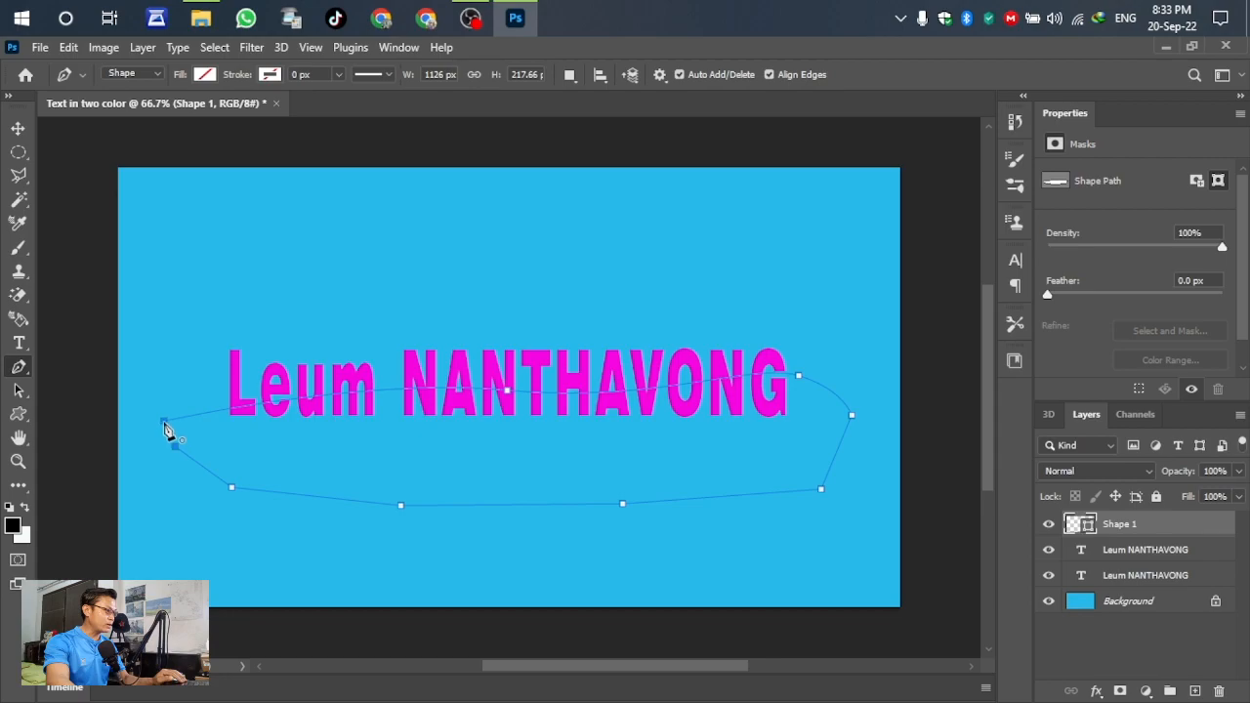
click(164, 423)
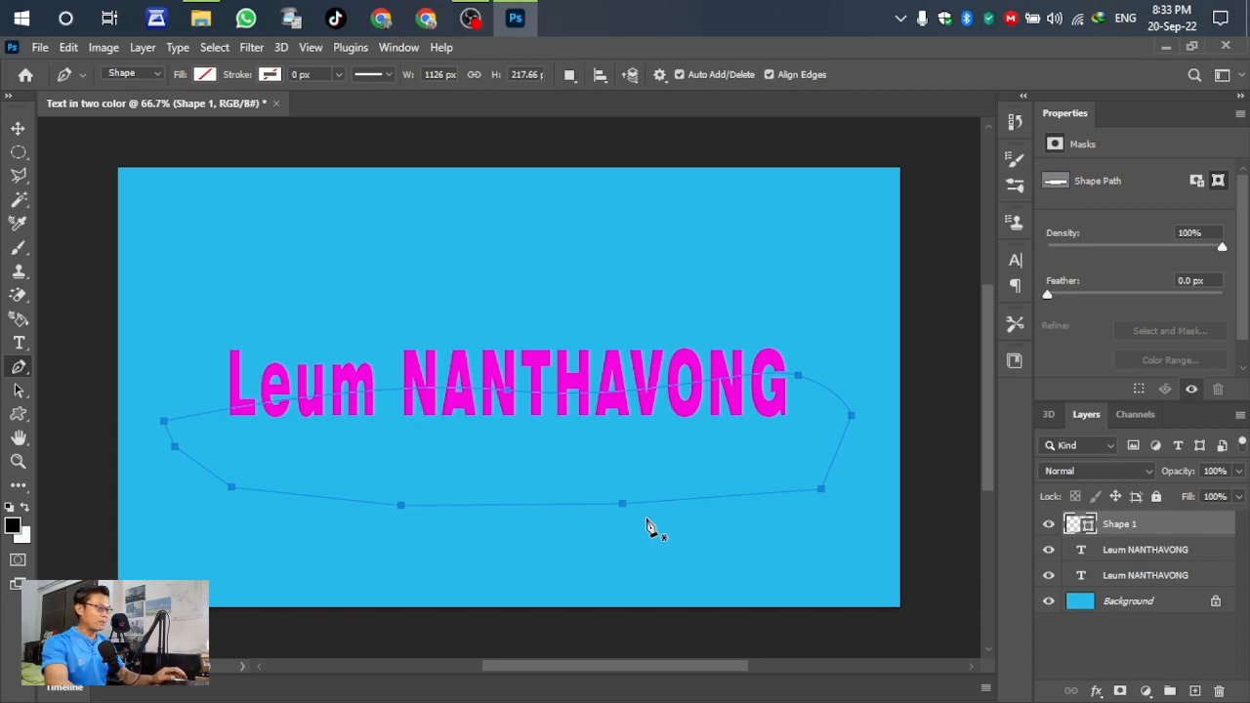
- Load the path as a selection, add a layer mask to the magenta copy, and select both text layers
key(ctrl+Return)
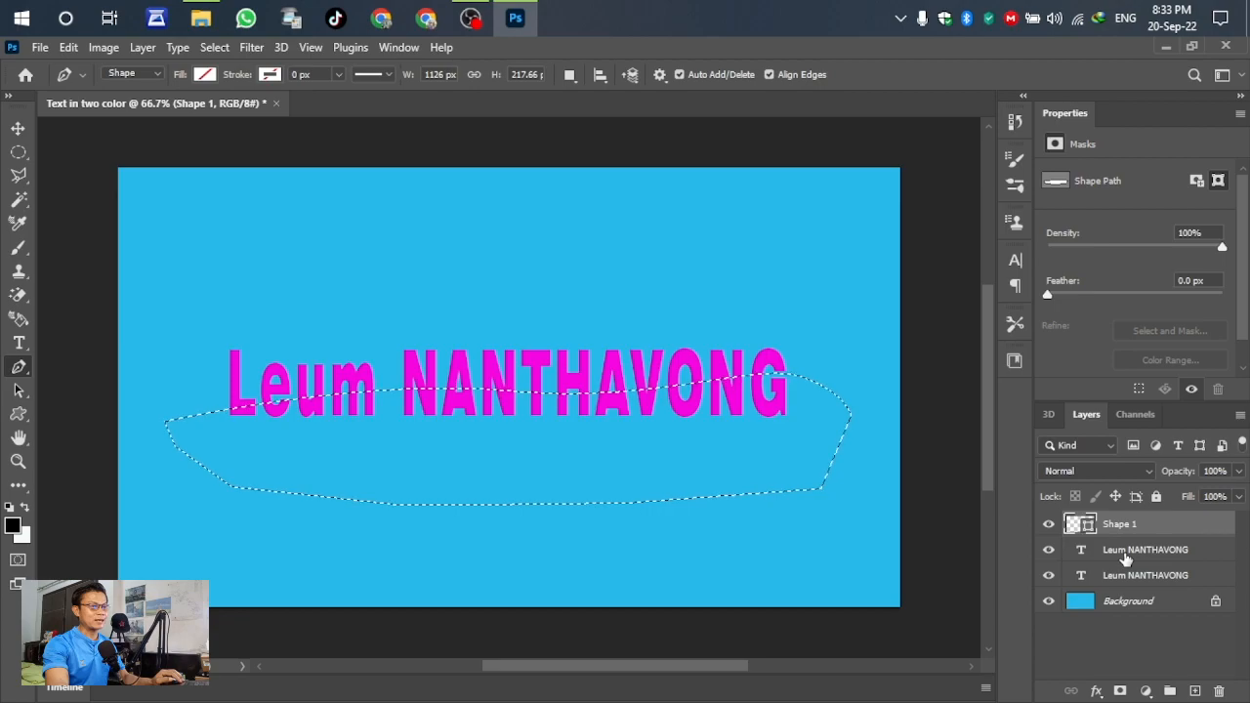
click(1126, 553)
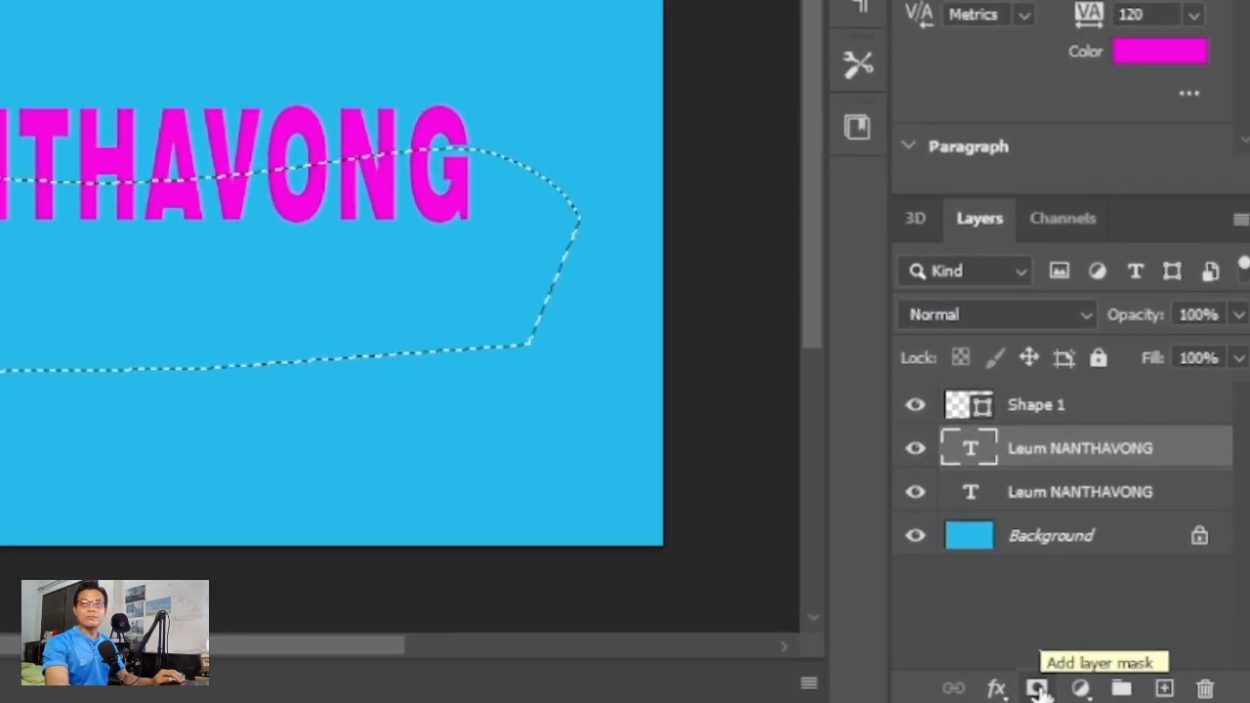
click(1037, 689)
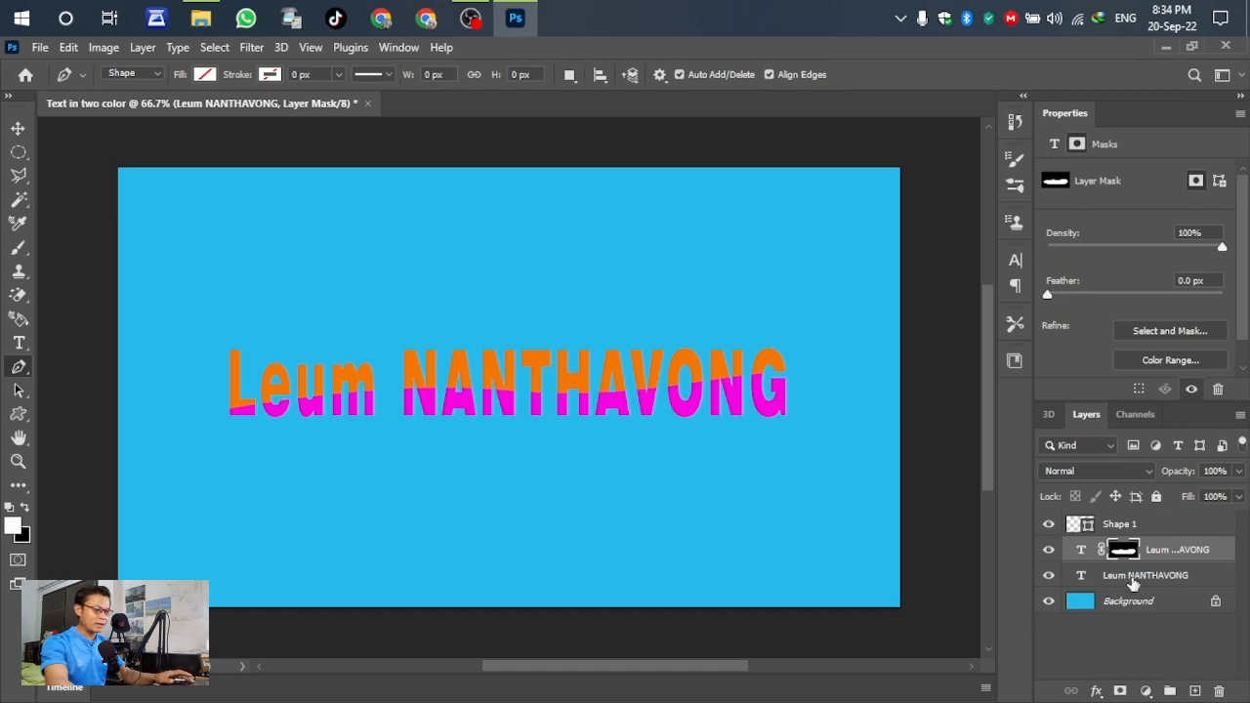
click(1134, 583)
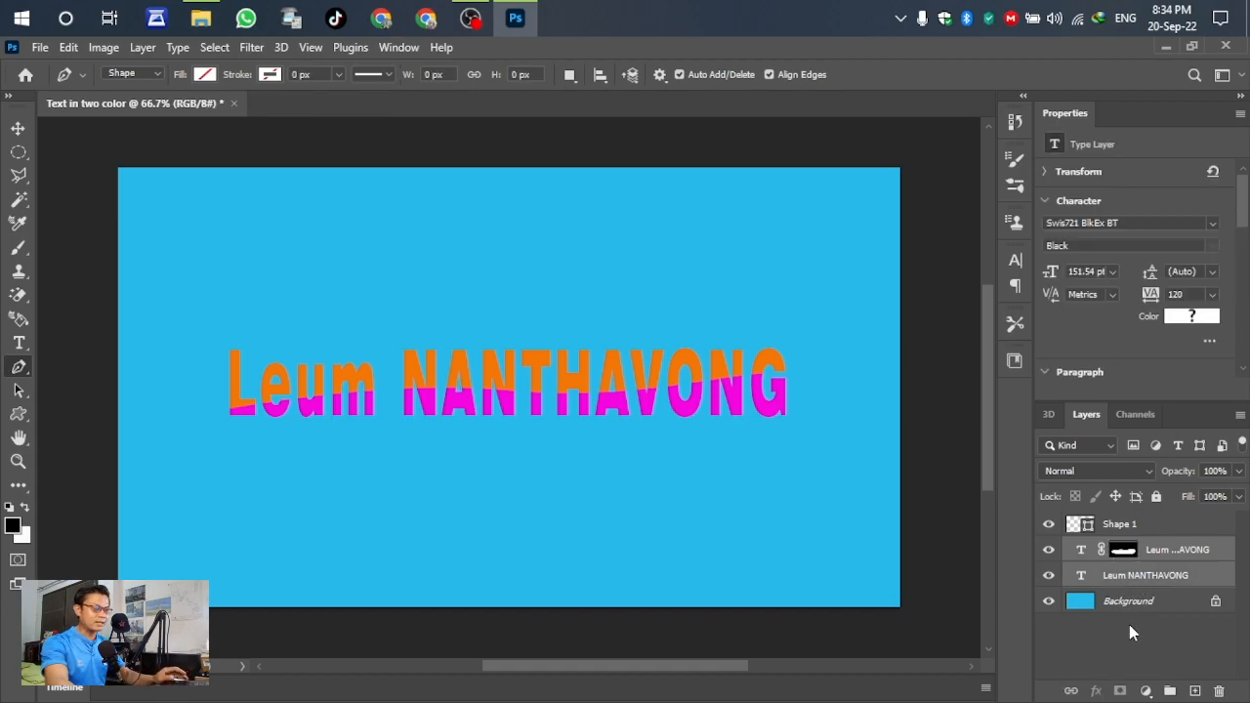
- Group the orange and magenta text layers into Group 1 with Ctrl+G
key(ctrl+g)
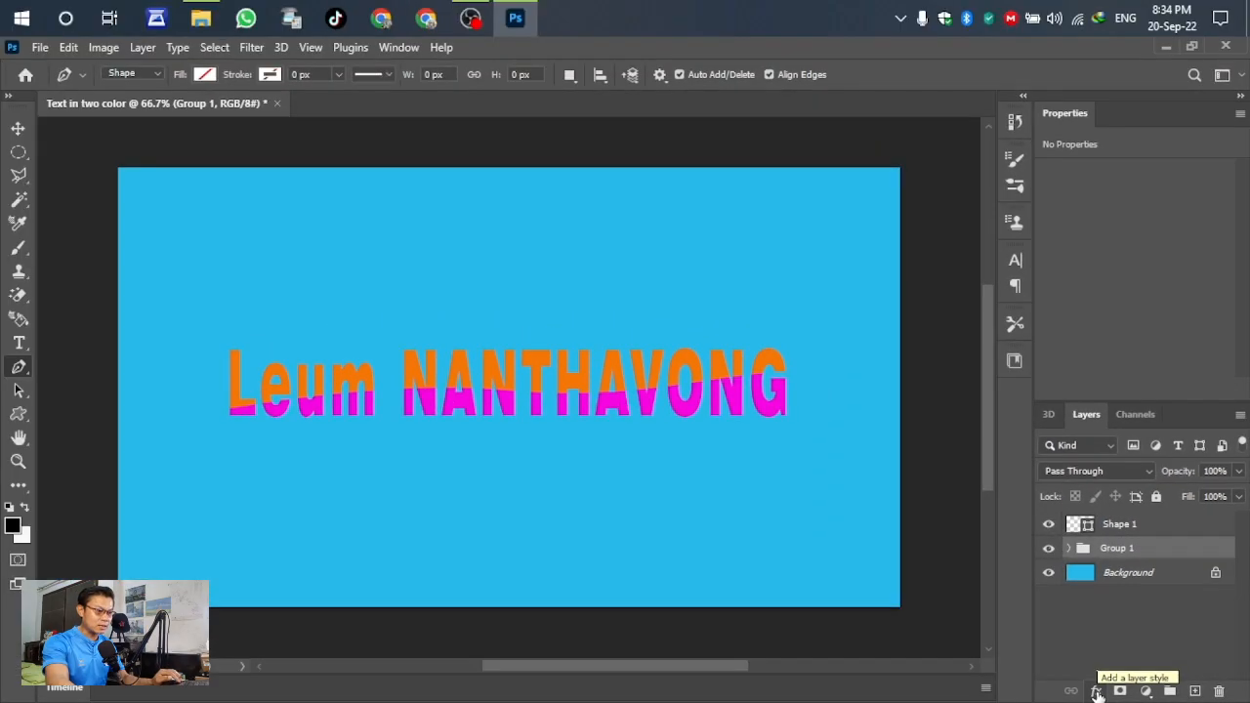
click(1096, 690)
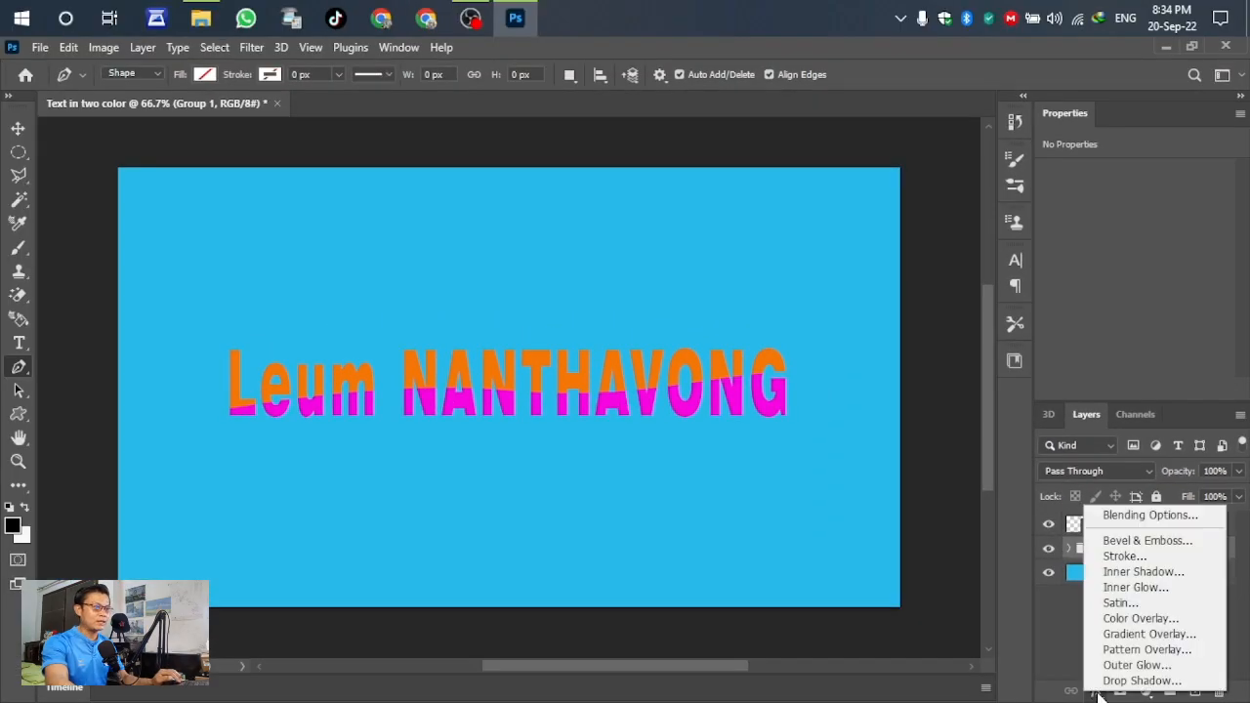
- Give Group 1 a 3 px black Outside colour stroke and enable Drop Shadow
click(1120, 560)
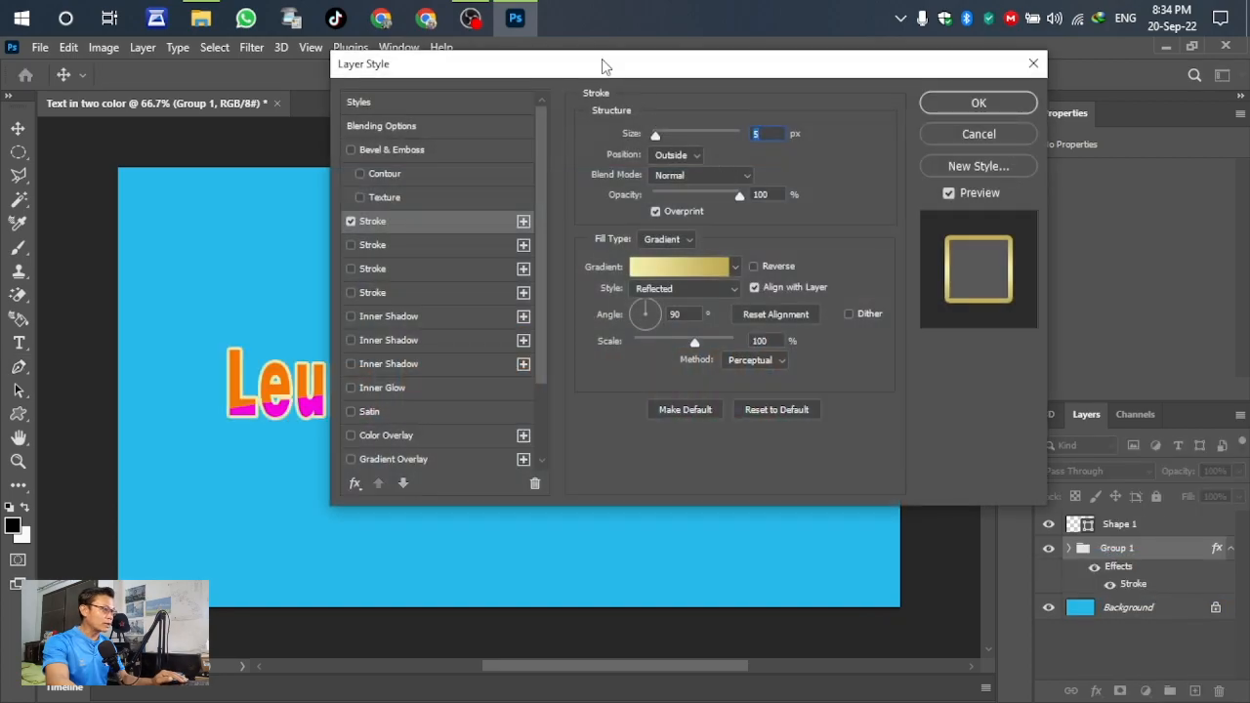
drag(603, 65, 991, 123)
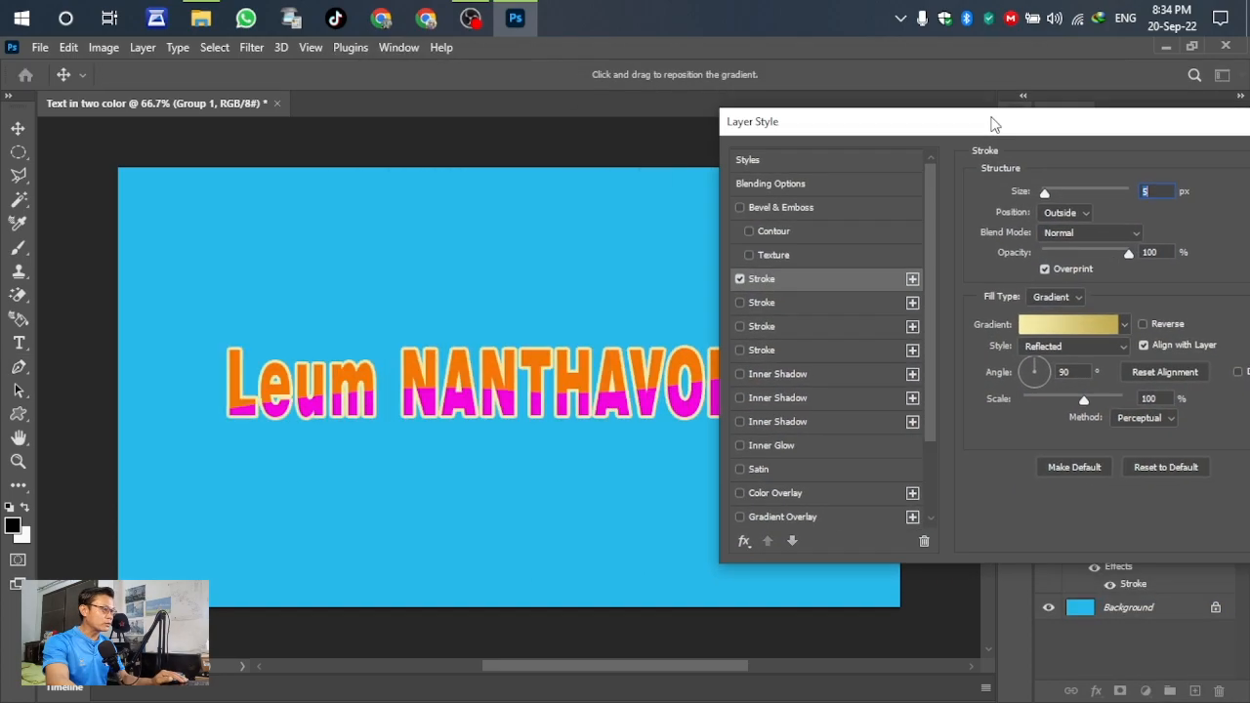
click(761, 330)
click(739, 279)
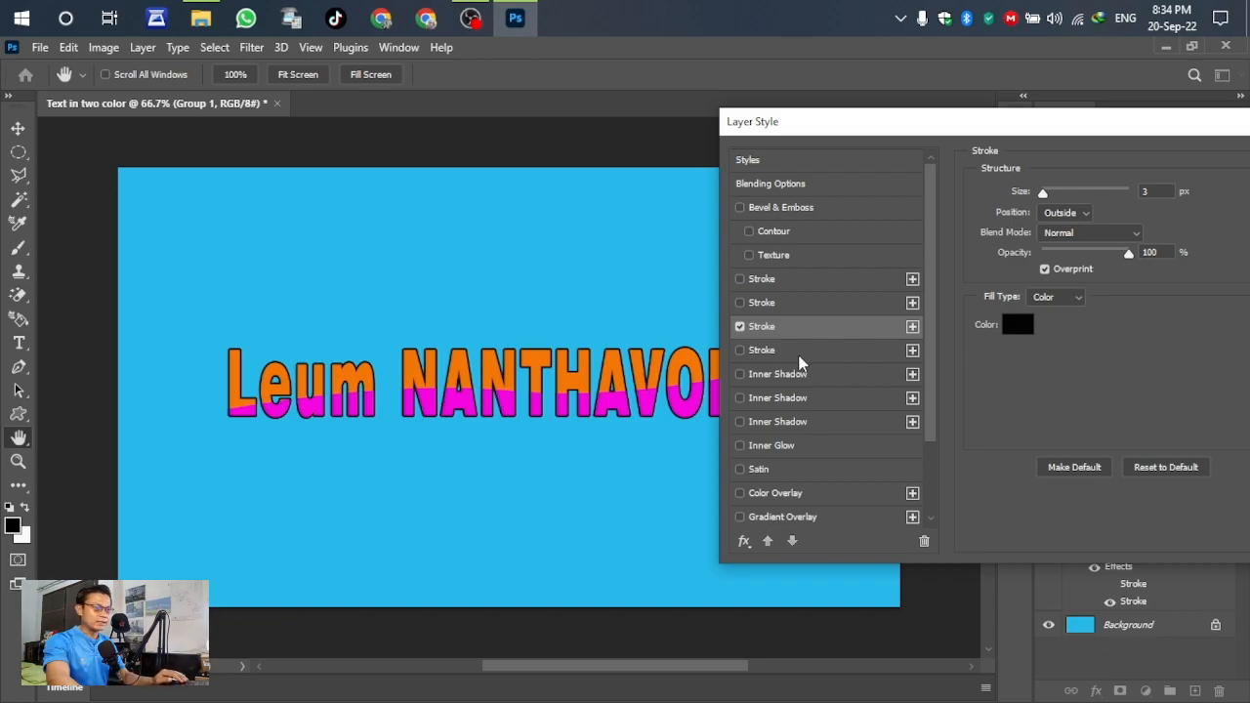
drag(1058, 126, 956, 56)
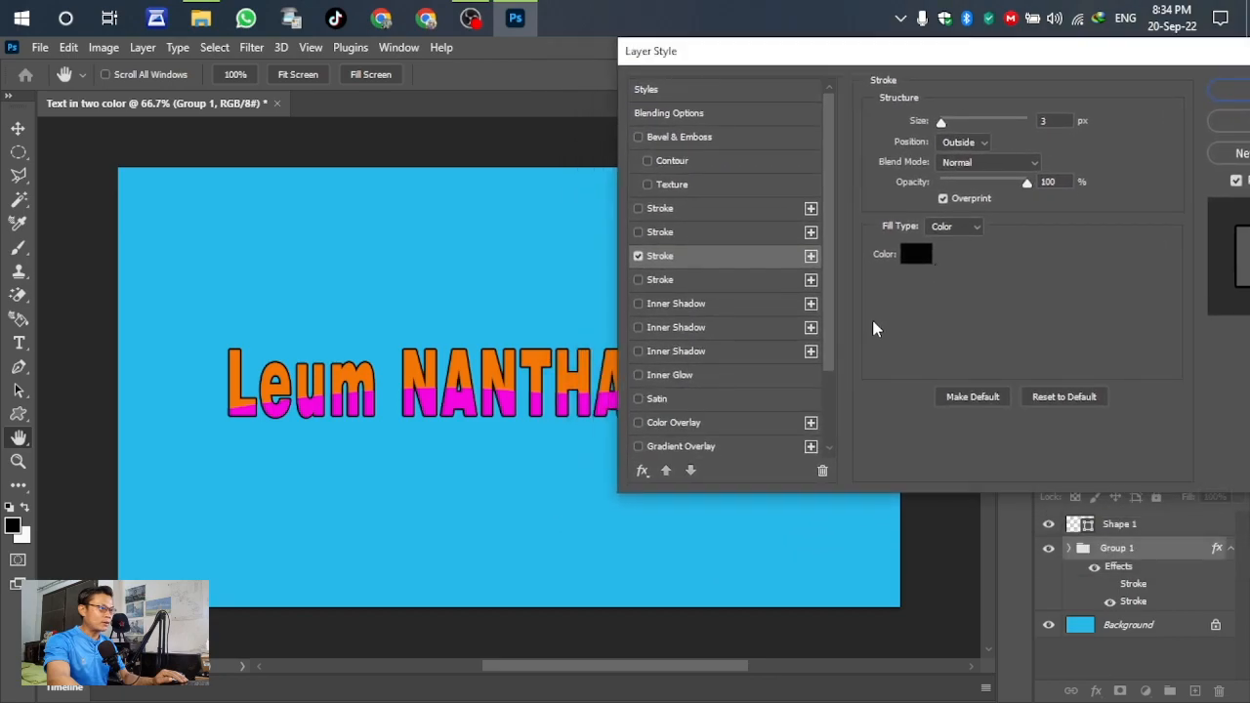
drag(829, 262, 834, 390)
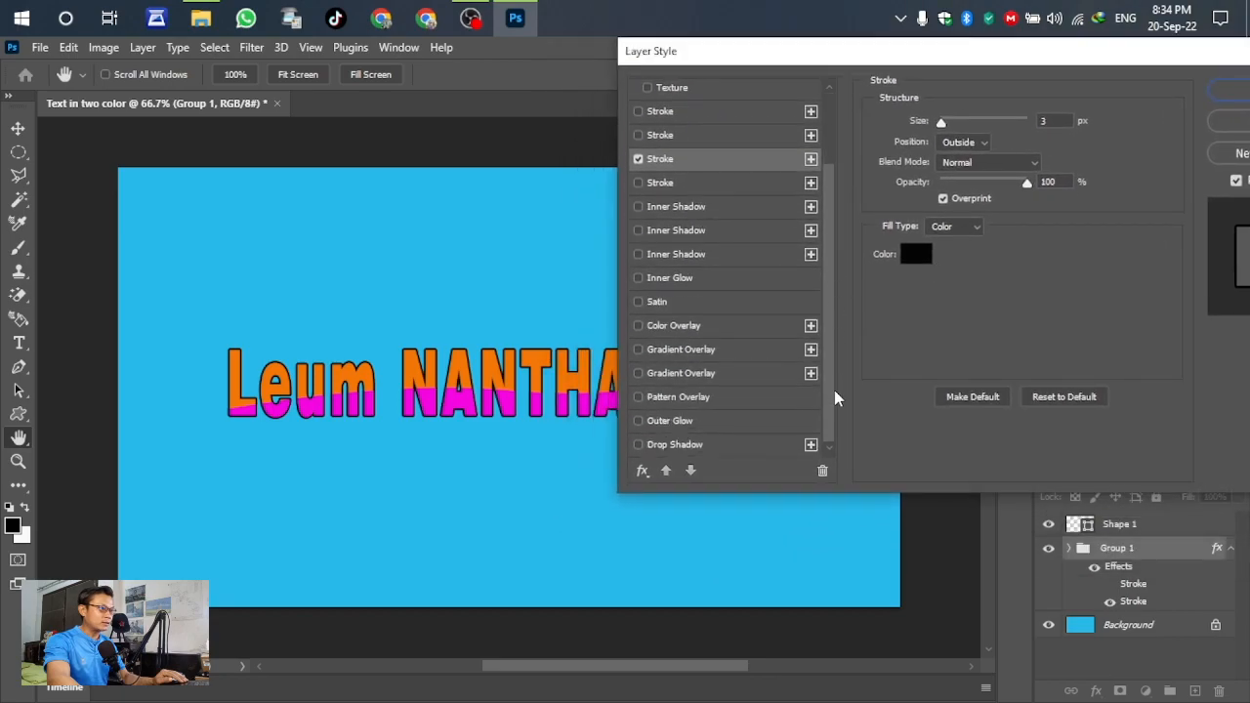
click(660, 445)
- Set the drop shadow to 159° angle, 8 px distance and 0 spread, then apply the style
drag(778, 55, 984, 126)
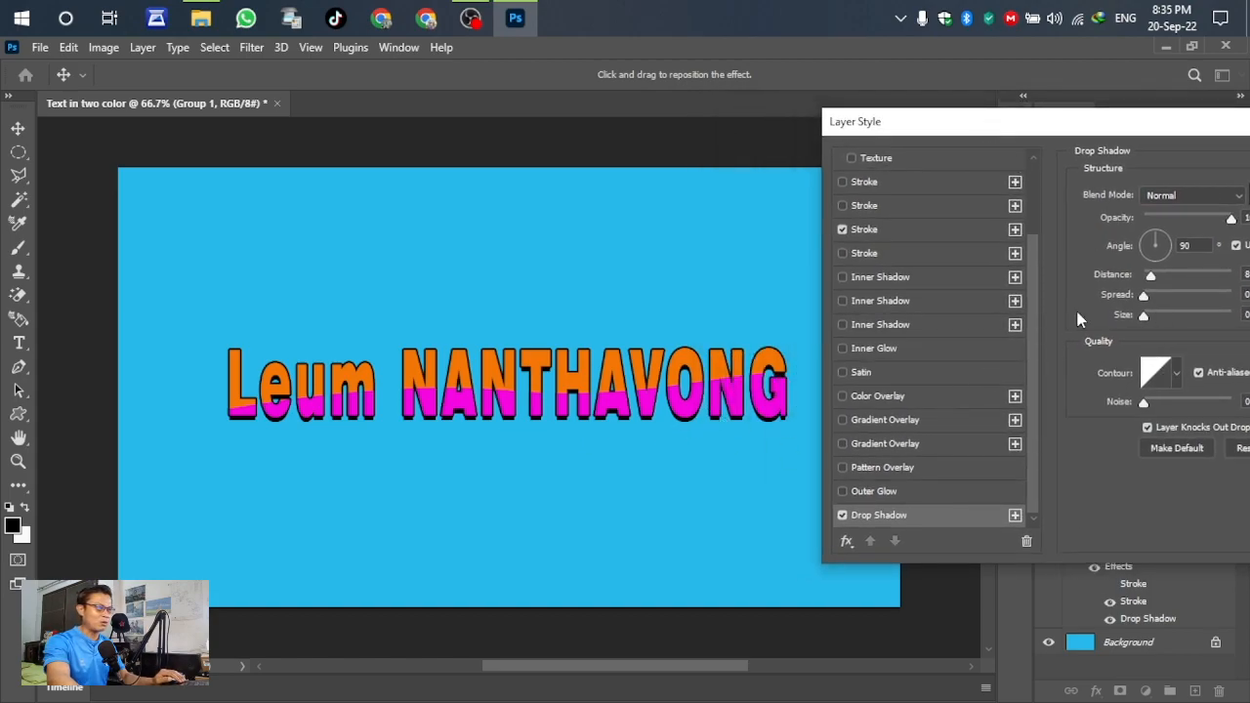
drag(1081, 129, 1013, 136)
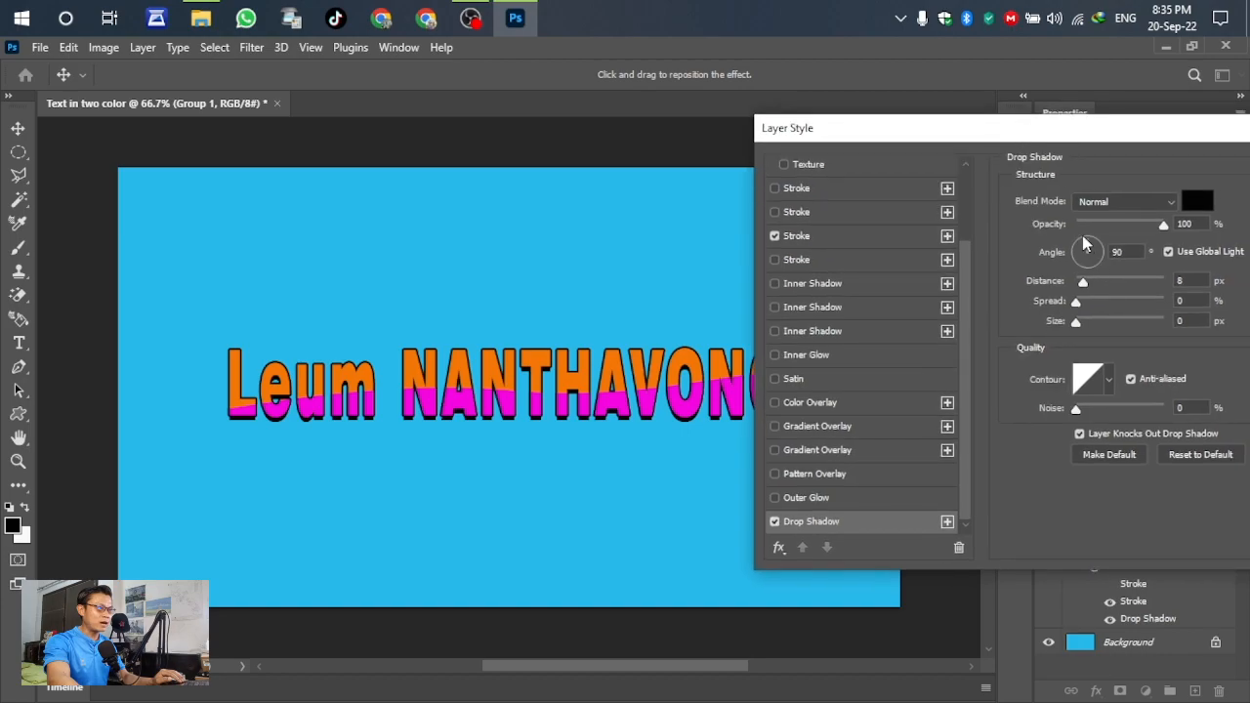
drag(1091, 248, 1075, 252)
drag(1061, 131, 1038, 87)
mouse_move(1032, 256)
mouse_down()
mouse_move(1104, 259)
mouse_move(1013, 252)
mouse_move(1074, 249)
mouse_move(1045, 259)
mouse_move(1069, 244)
mouse_move(1041, 244)
mouse_up()
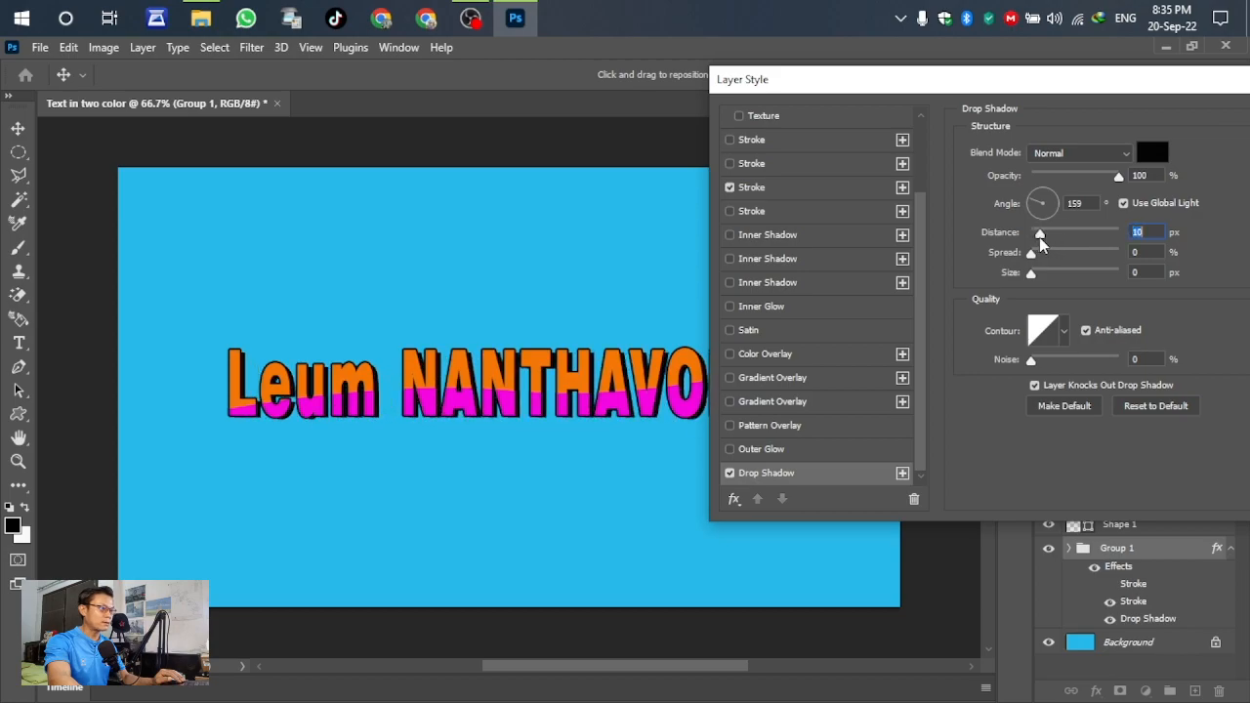
drag(941, 80, 983, 98)
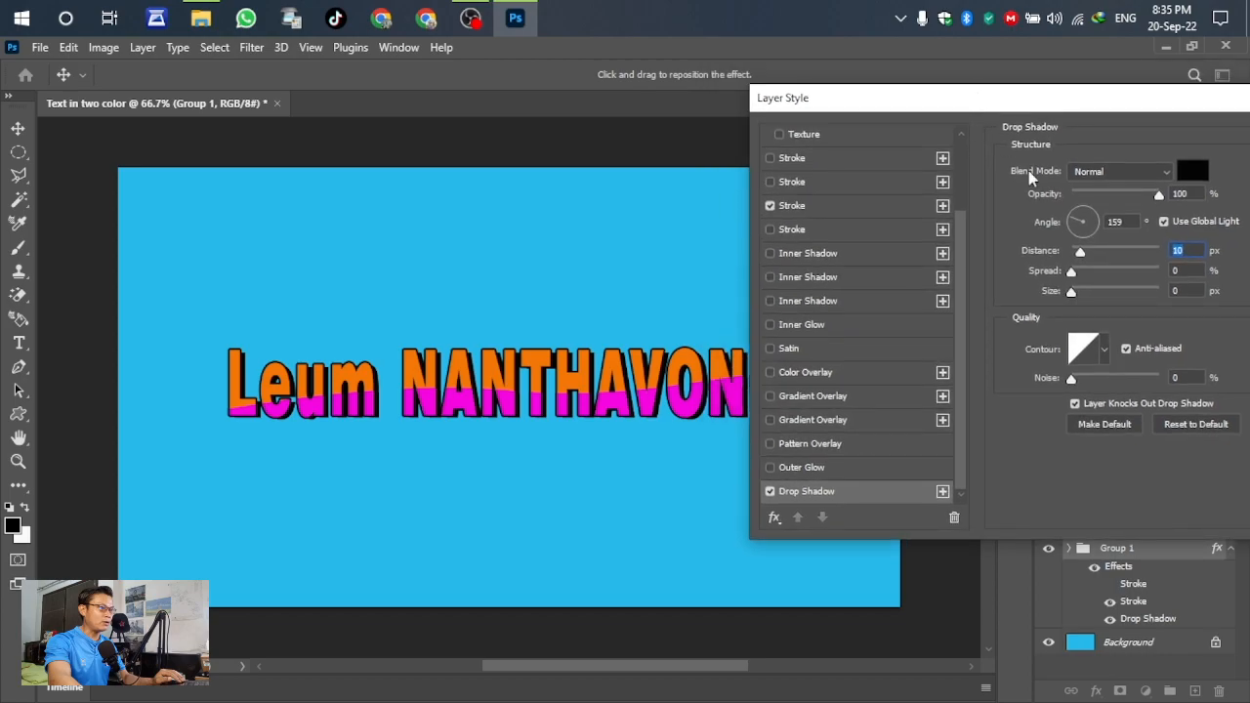
drag(1081, 253, 1081, 257)
drag(1107, 104, 877, 95)
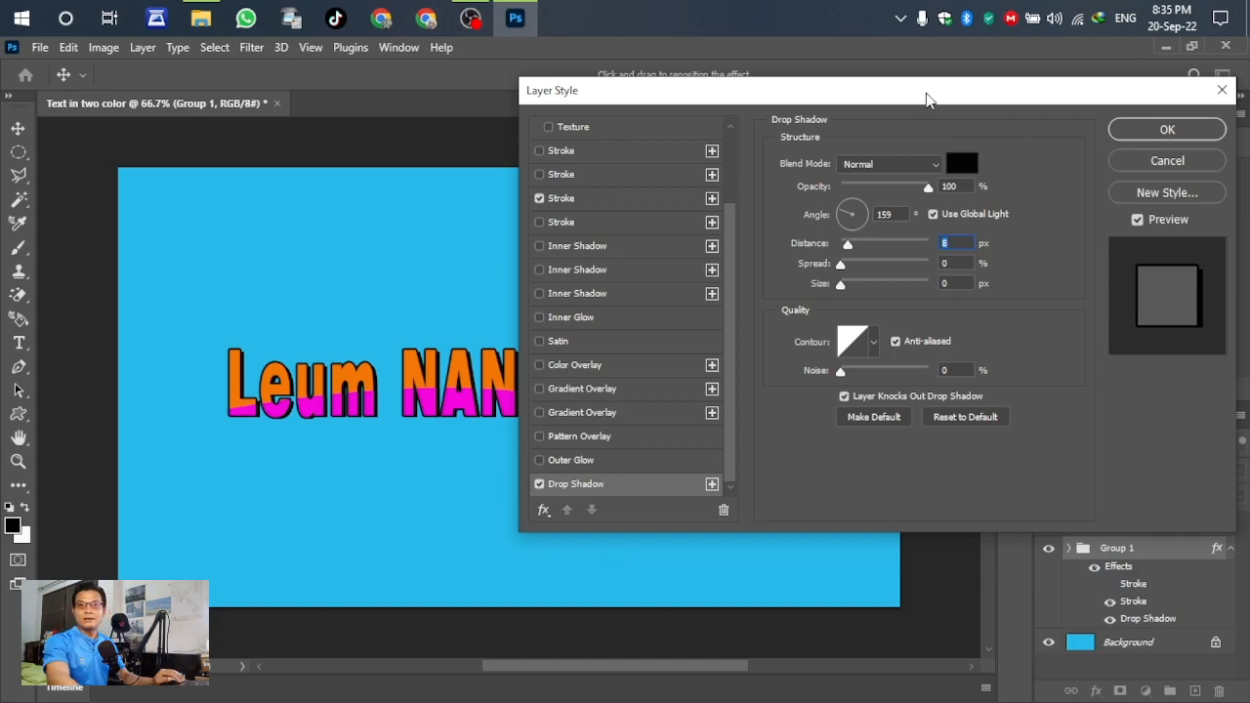
click(1165, 131)
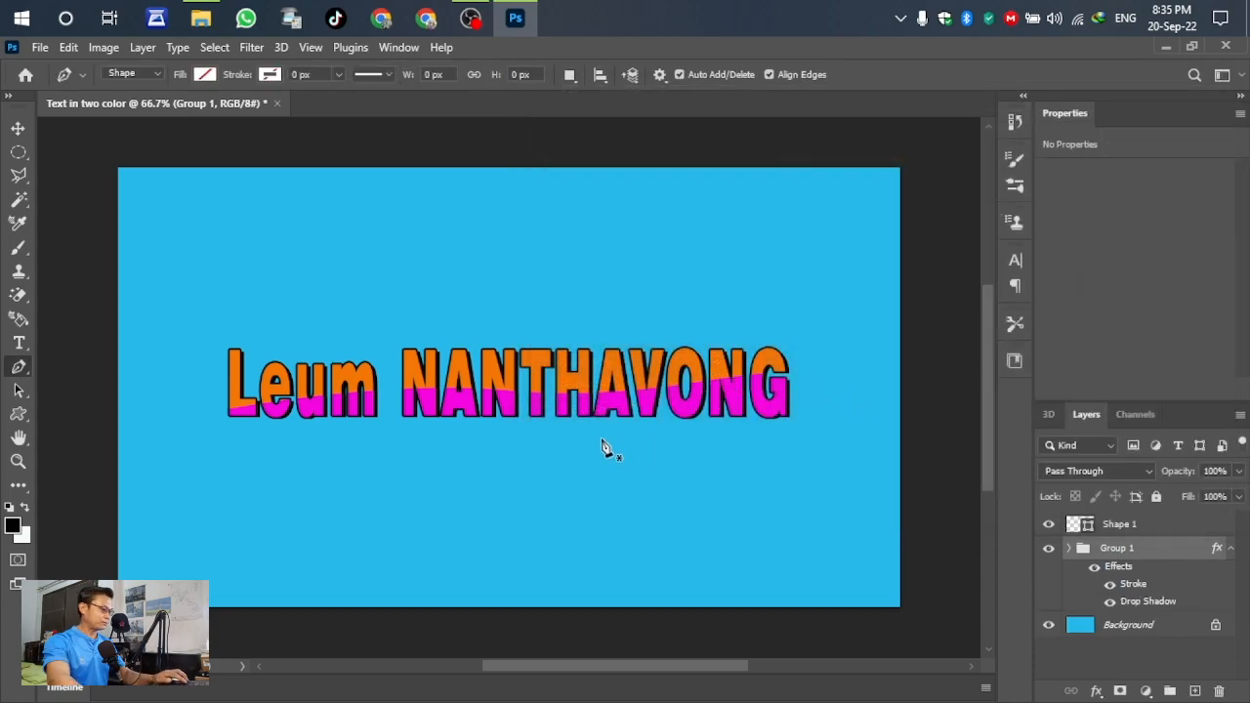
scroll(603, 447, up, 1)
scroll(799, 386, down, 1)
scroll(515, 420, down, 1)
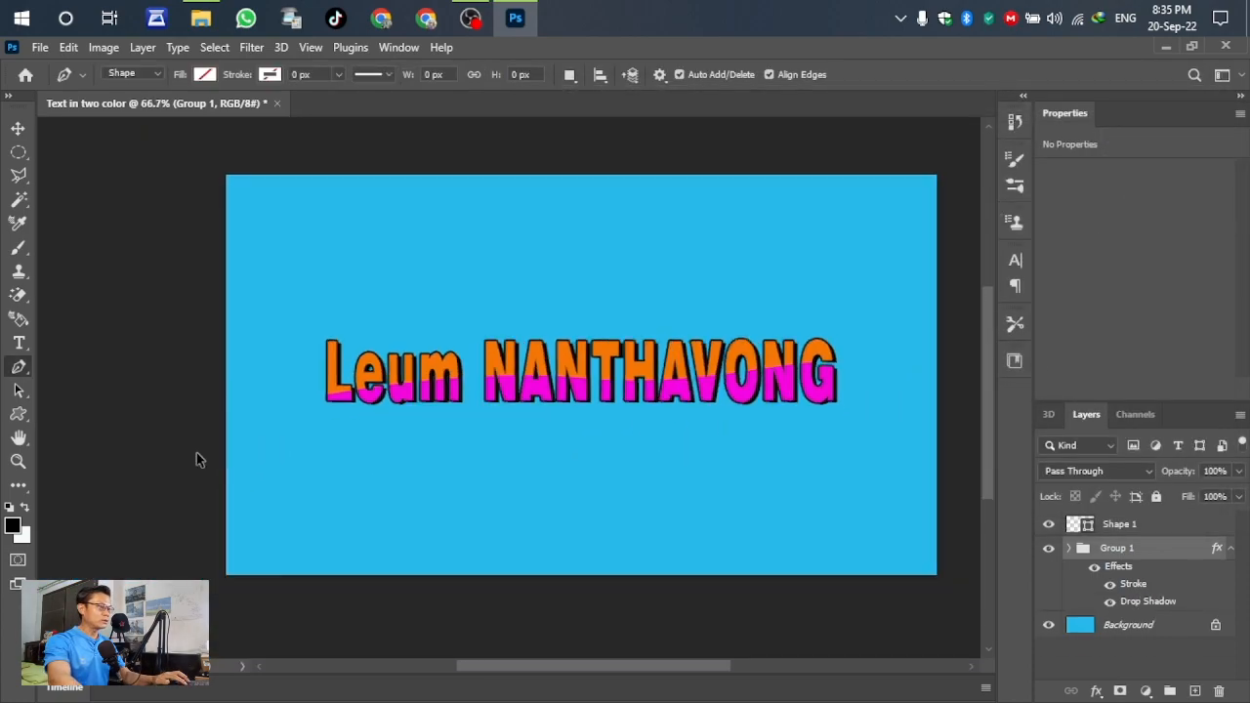
scroll(727, 401, up, 2)
scroll(394, 408, down, 2)
scroll(726, 385, up, 2)
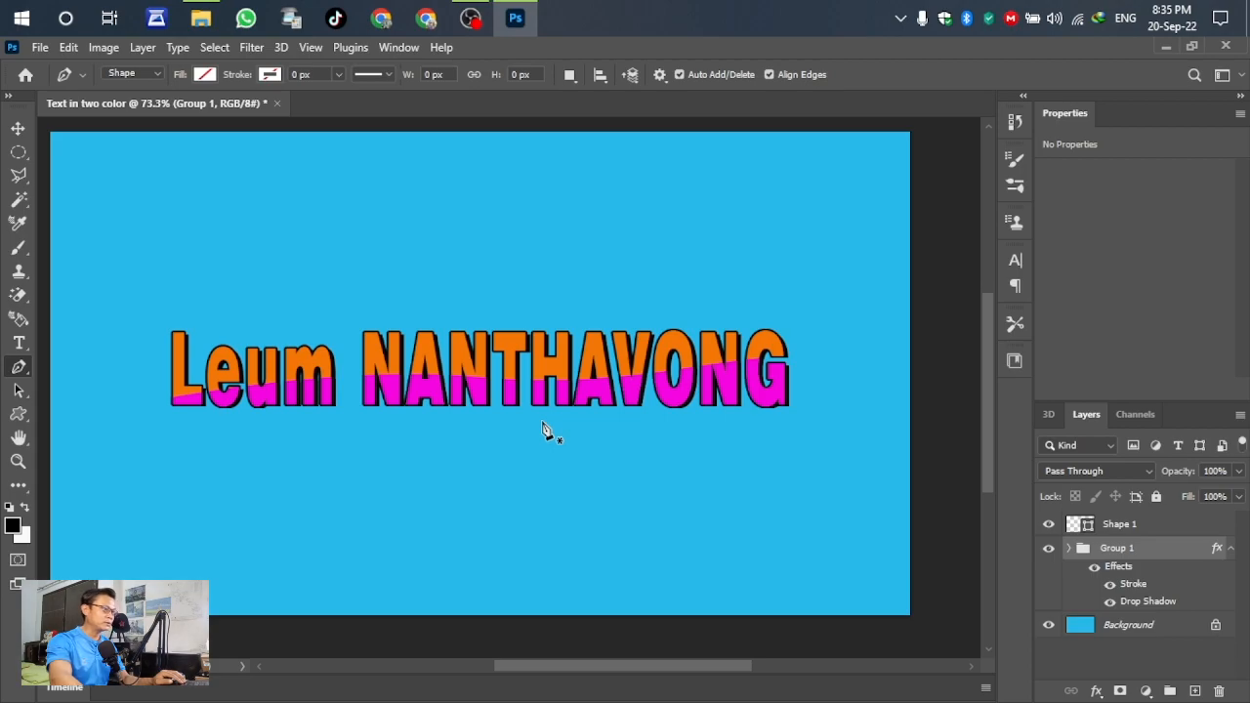
scroll(774, 400, down, 1)
scroll(462, 412, up, 1)
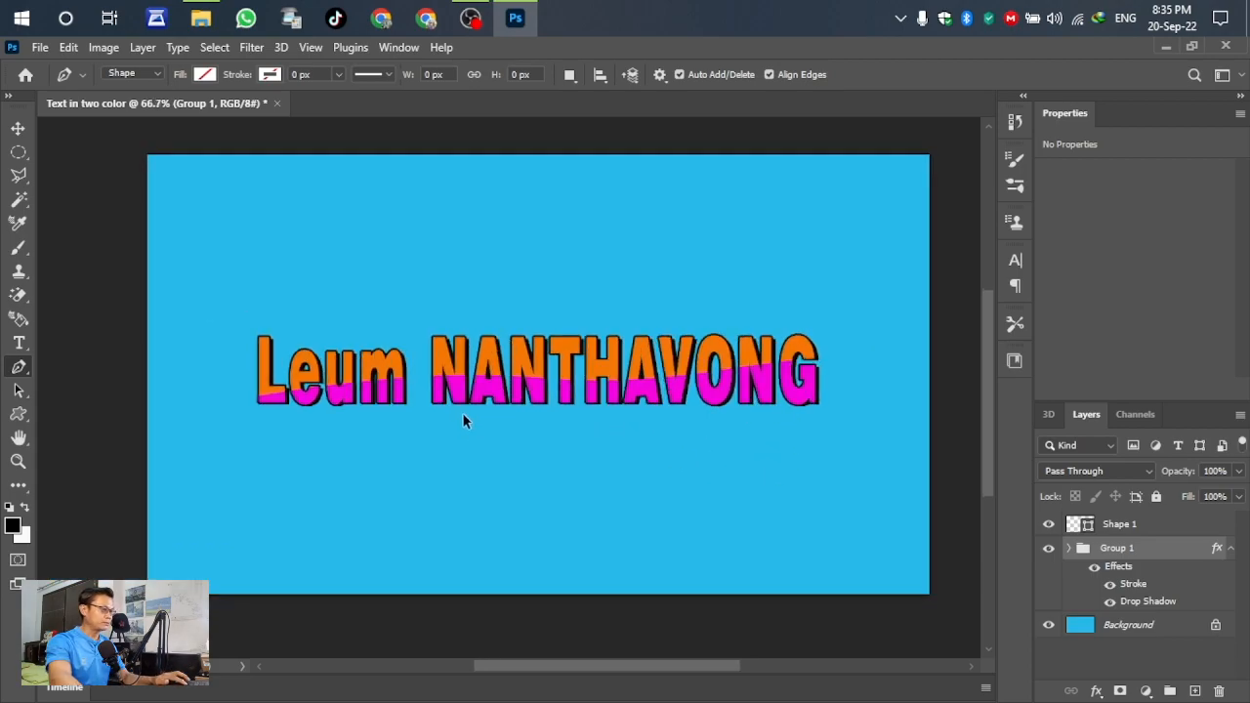
scroll(518, 414, down, 1)
scroll(568, 315, up, 1)
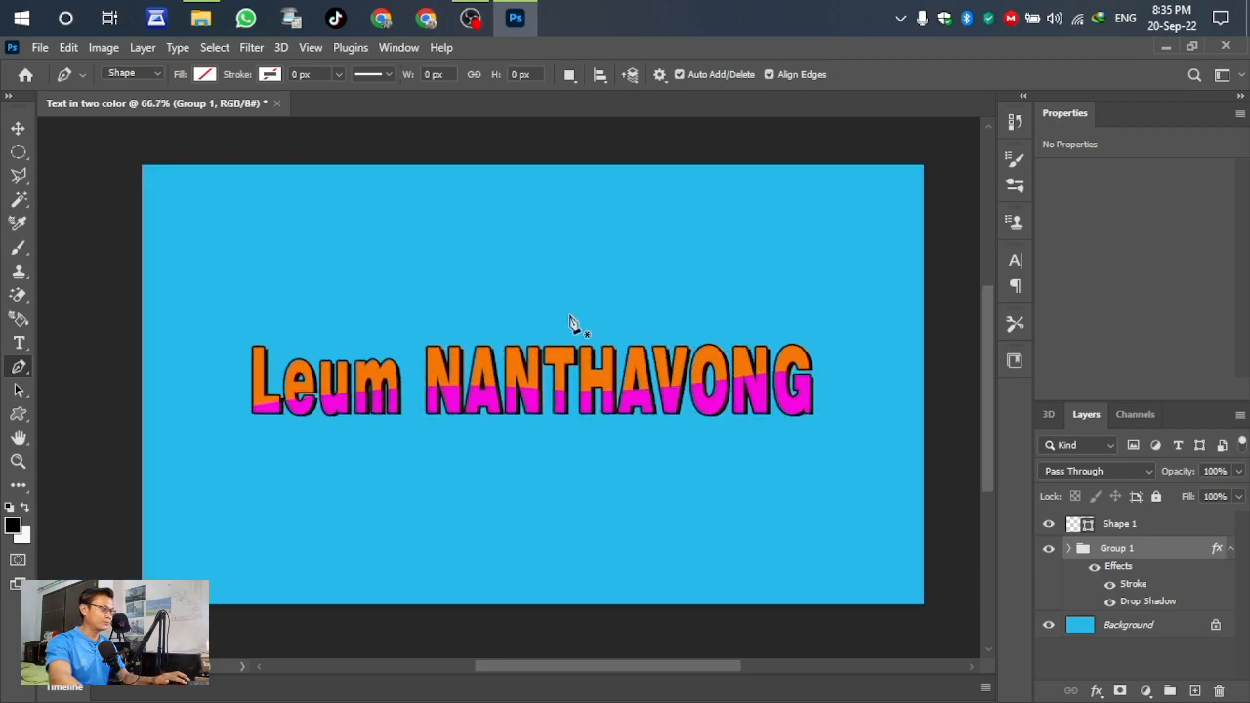